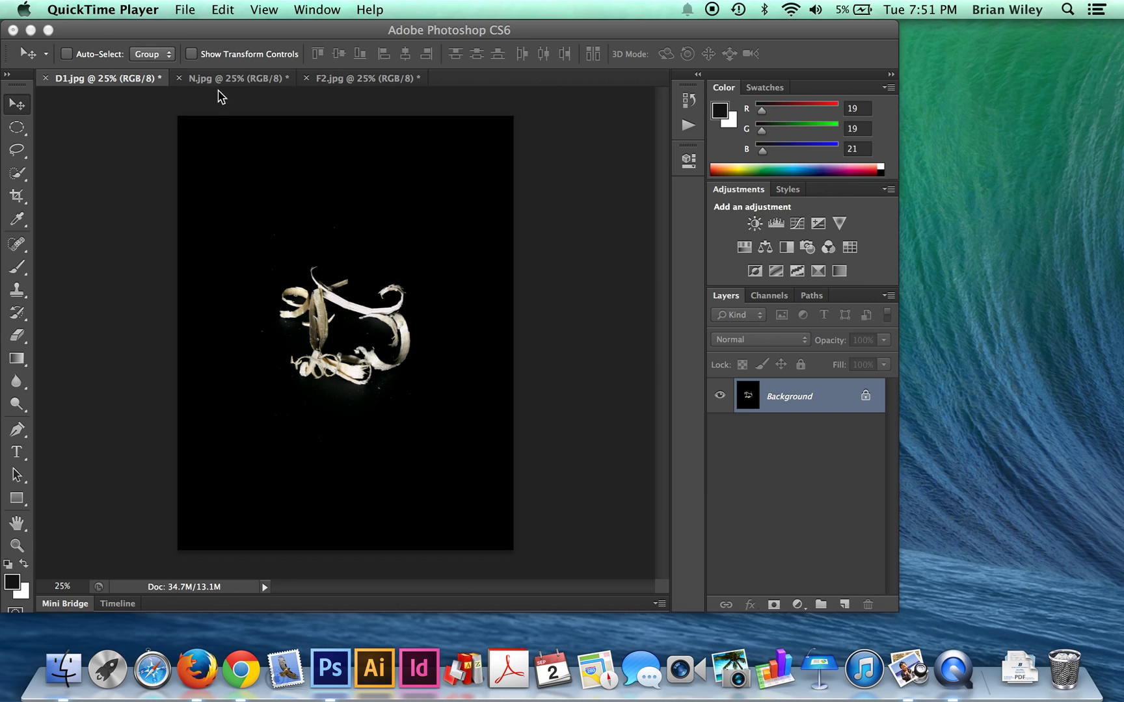
Step: Compare the size and position of the letters in F2.jpg, D1.jpg and N.jpg, finishing on D1.jpg
click(339, 83)
click(338, 83)
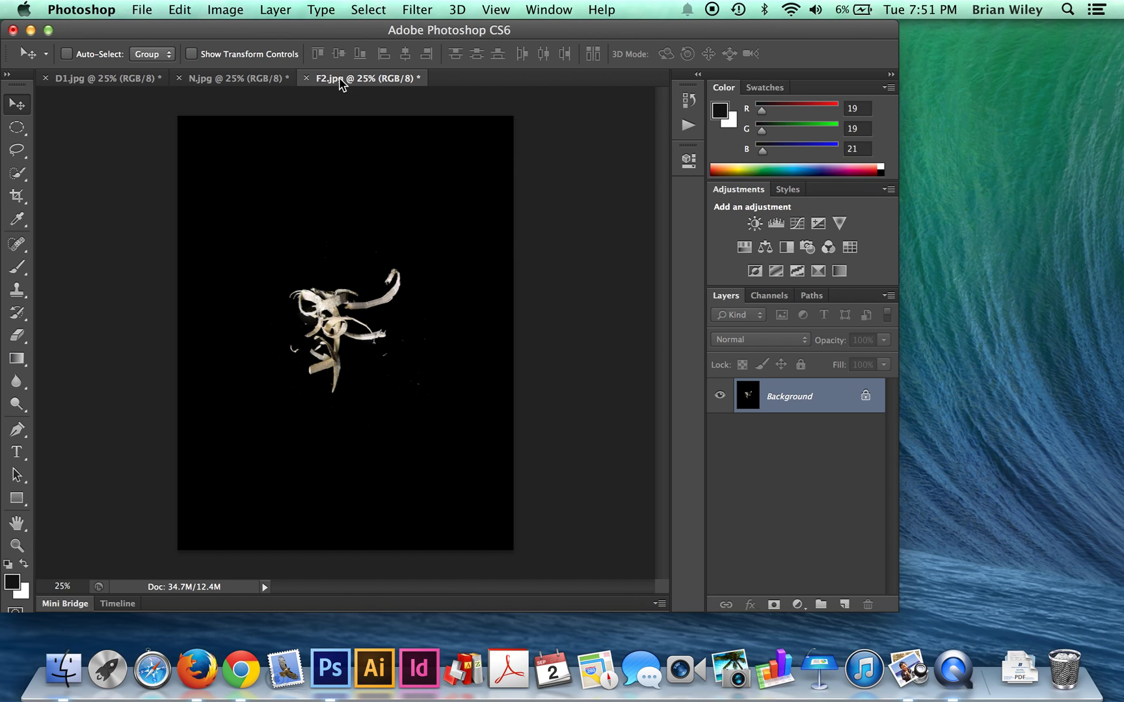
click(102, 81)
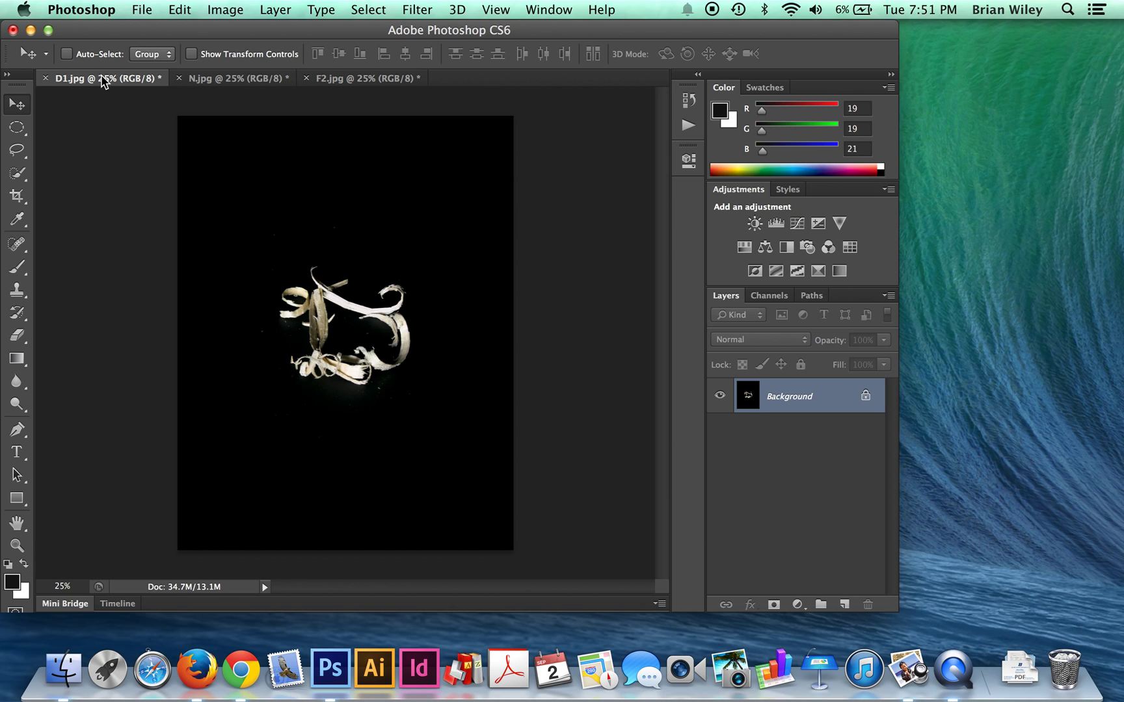
click(236, 79)
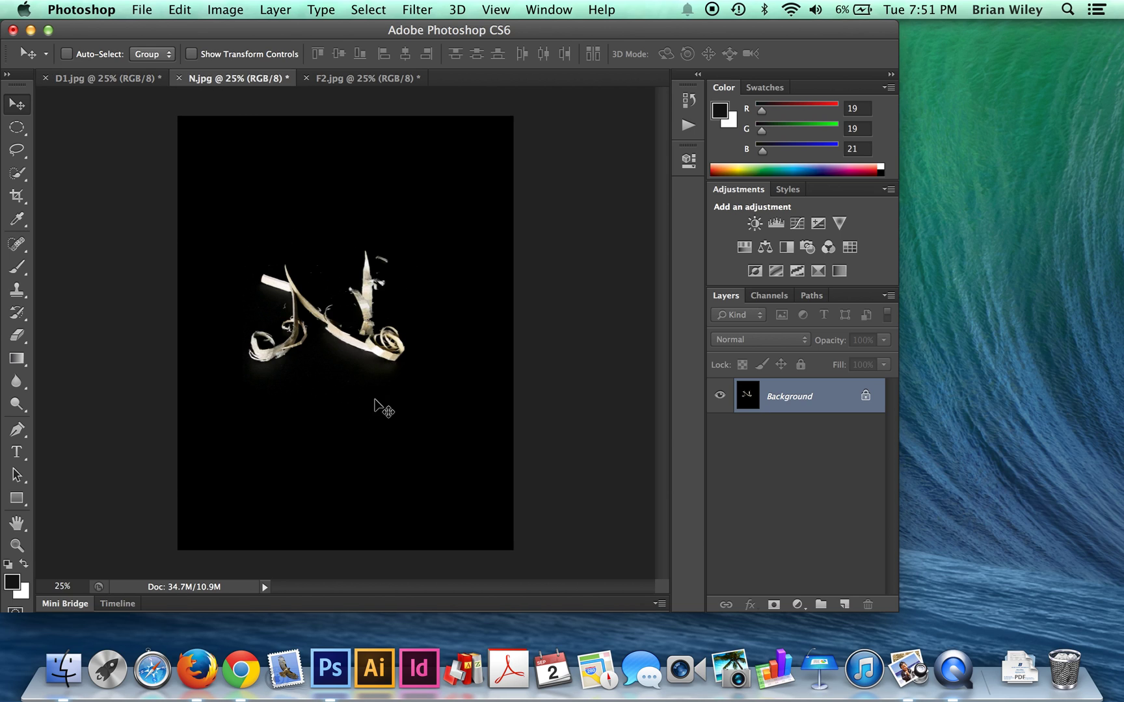
click(132, 83)
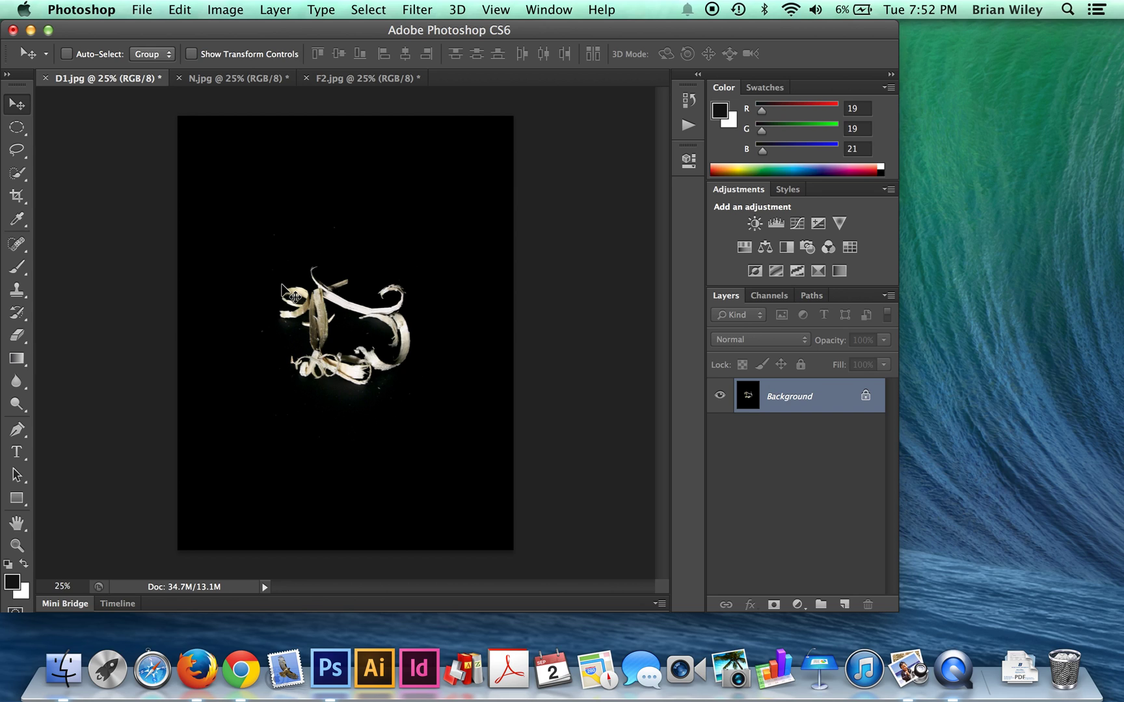
click(221, 78)
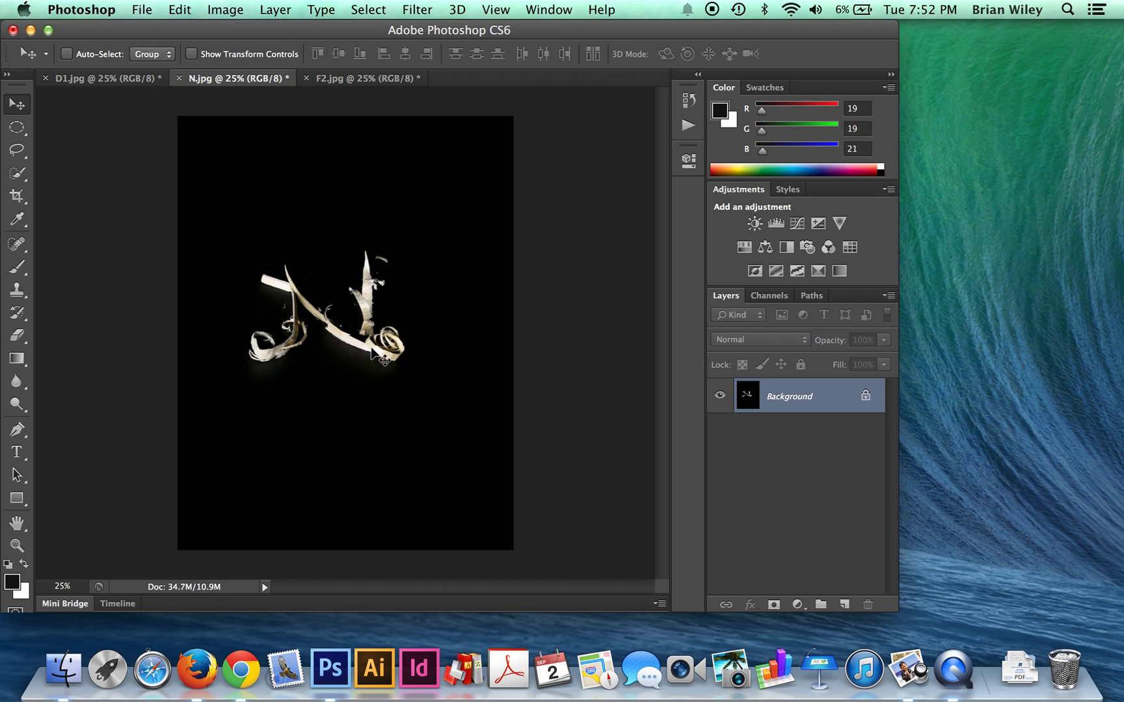
click(93, 79)
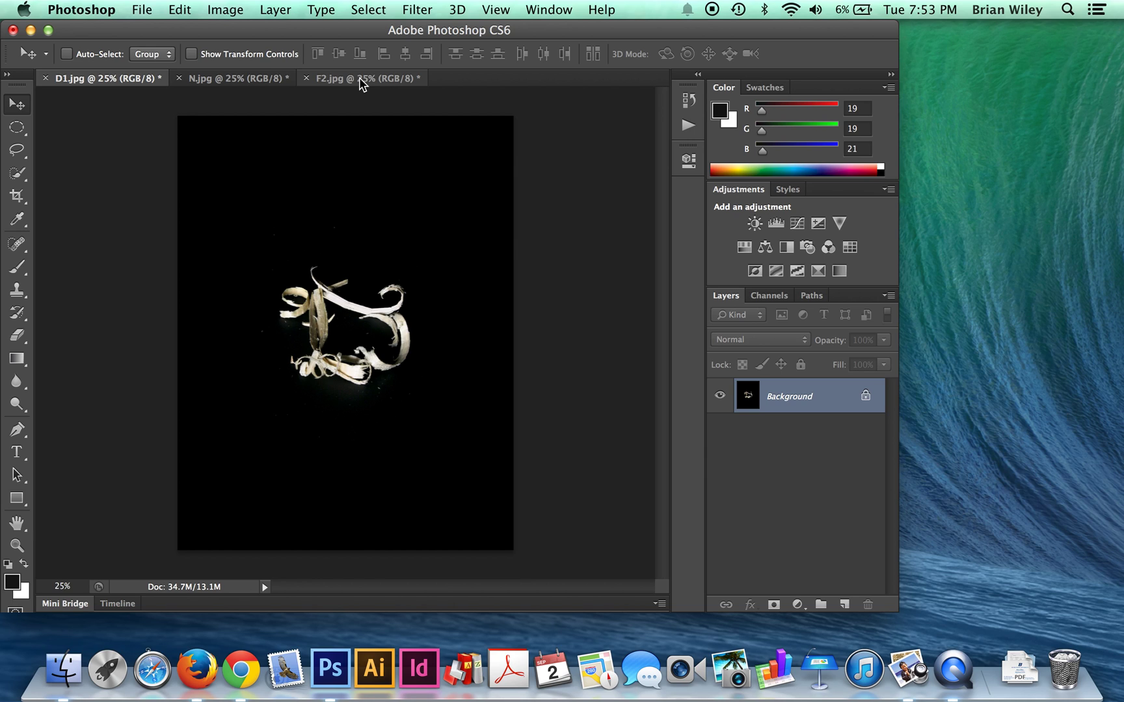
Step: Show the rulers and check them in N.jpg and F2.jpg before returning to D1.jpg
click(496, 9)
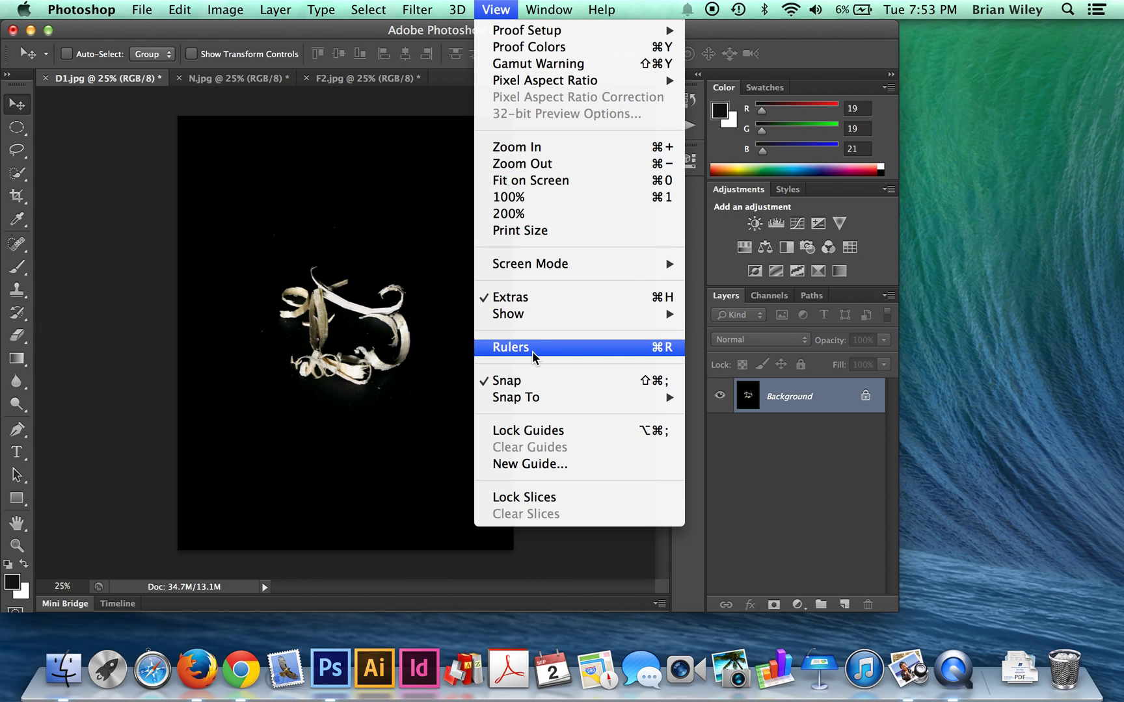
click(662, 351)
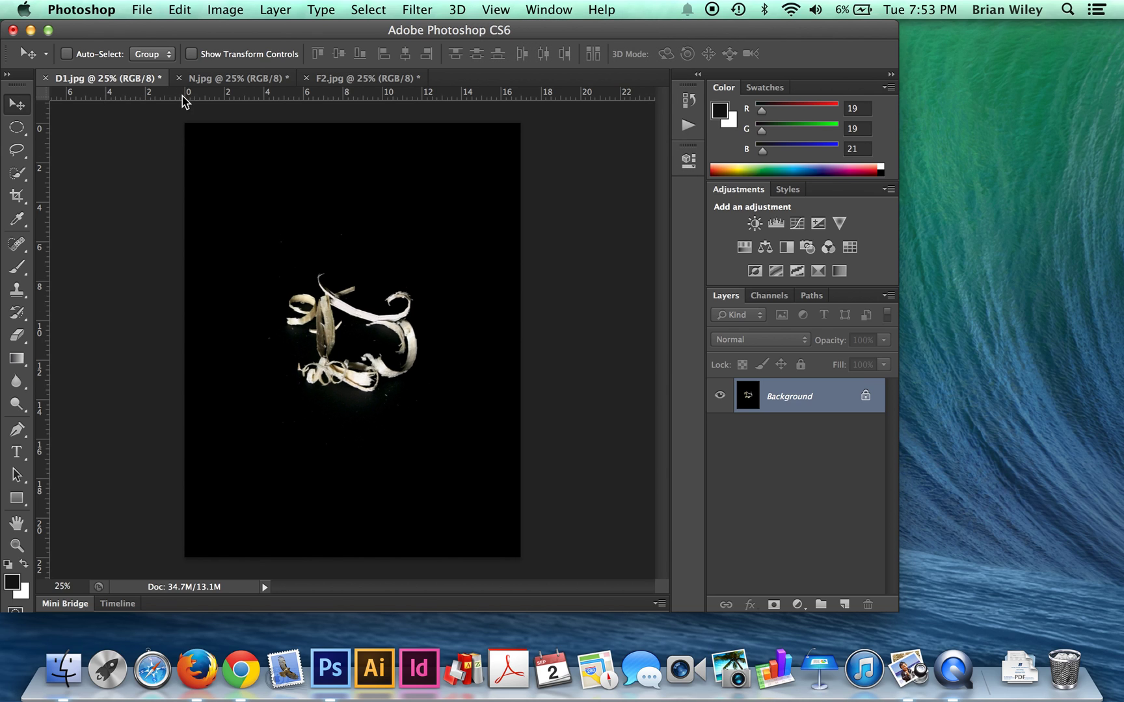
click(235, 83)
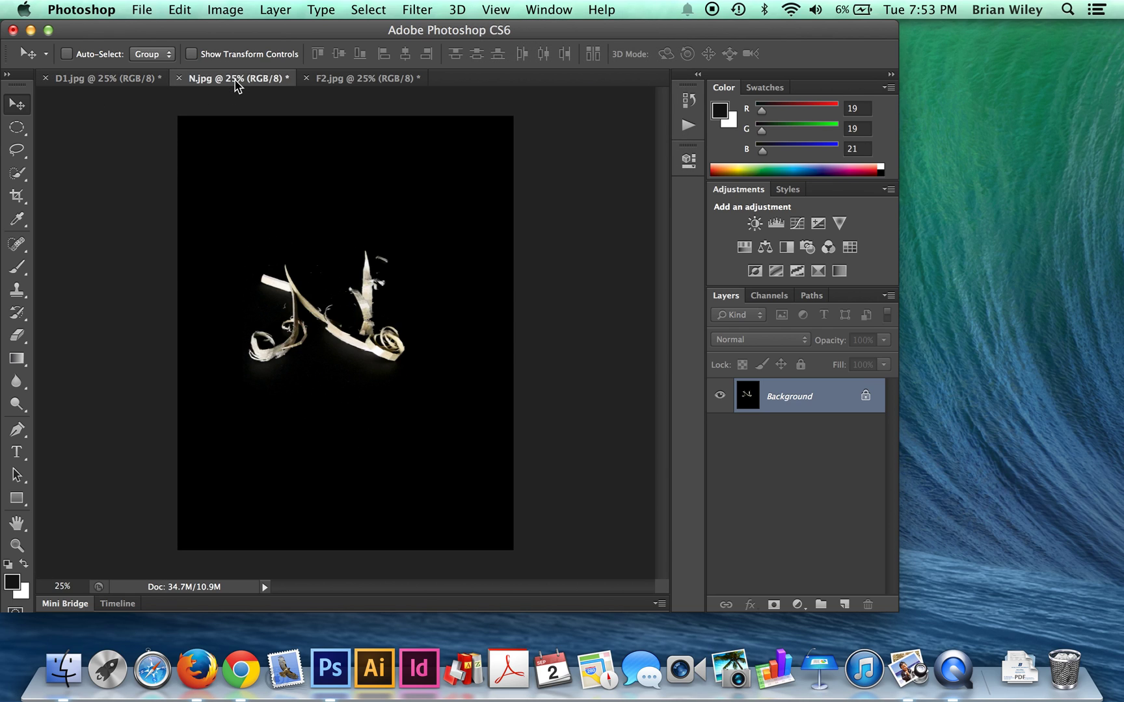
click(353, 82)
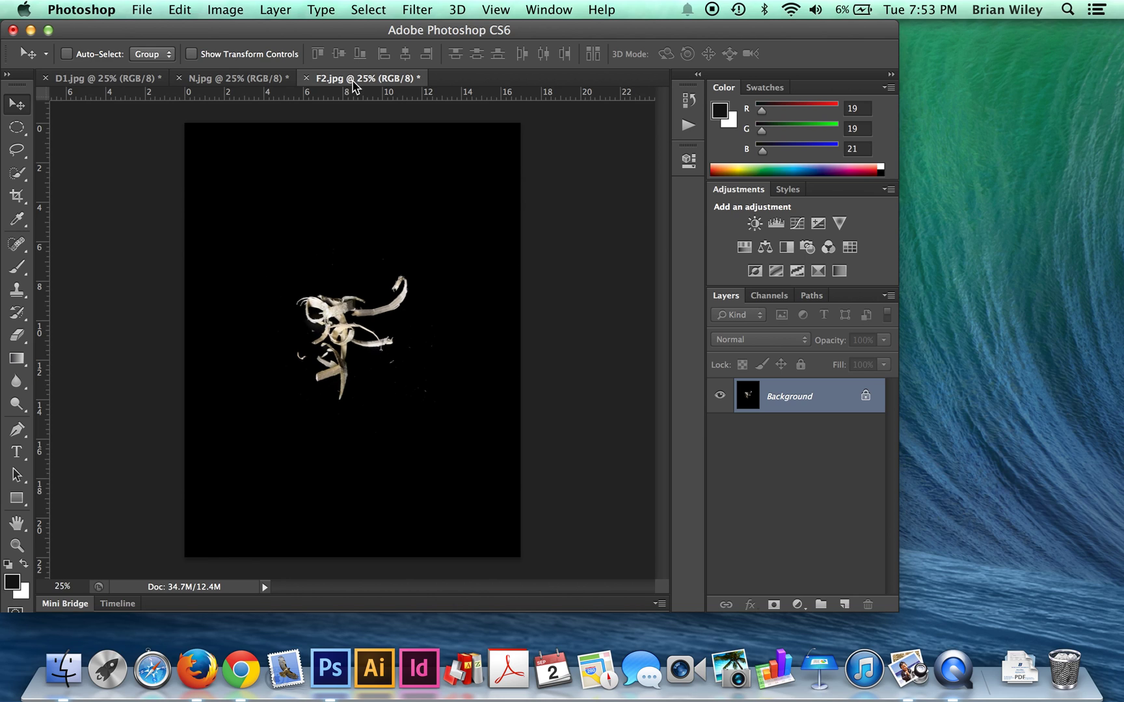
click(84, 80)
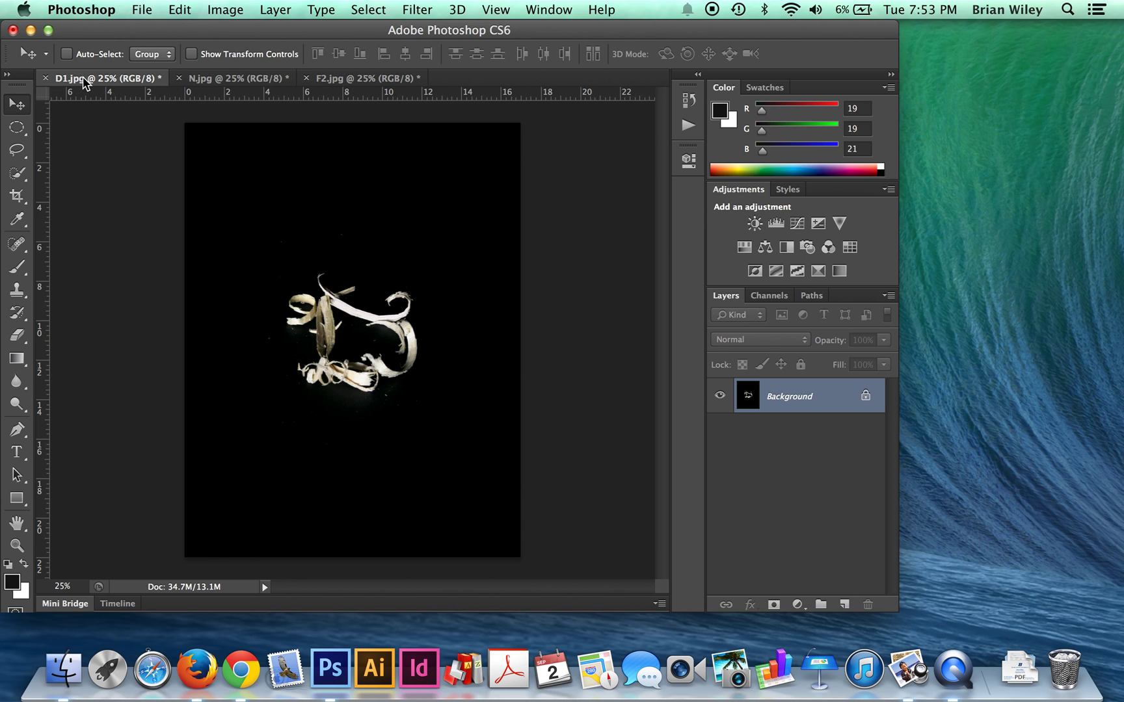
Step: Place two horizontal guides in D1.jpg, one along the base of the letter and one near its top
click(280, 100)
drag(280, 99, 299, 385)
drag(320, 95, 352, 288)
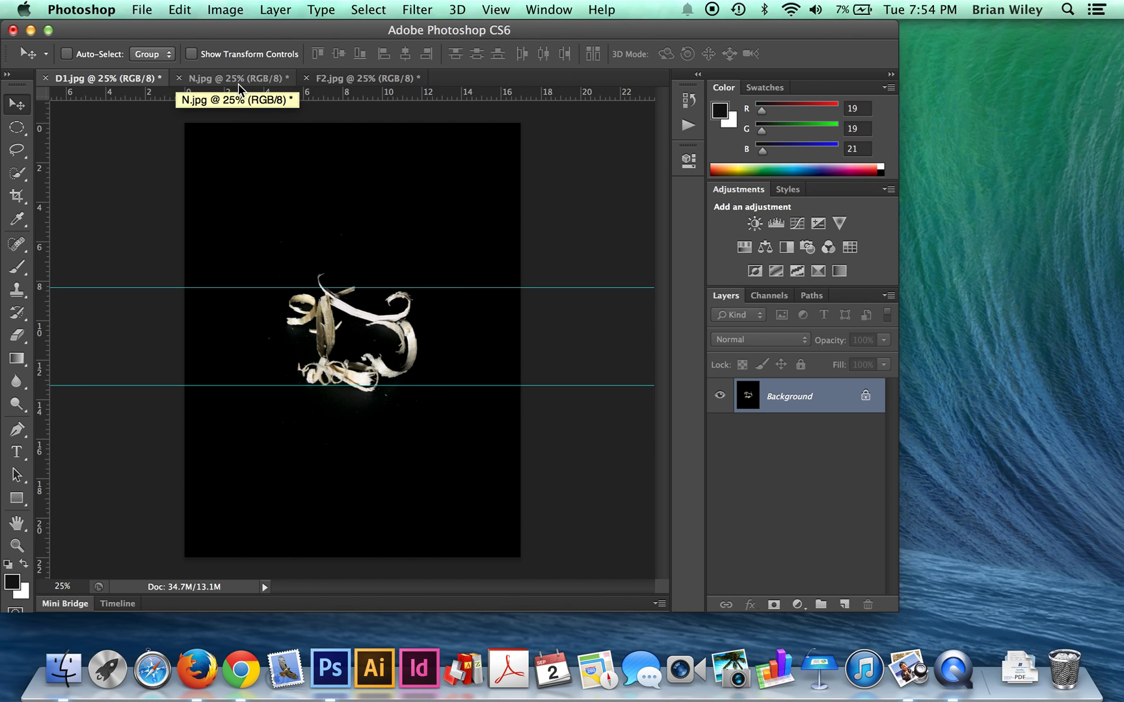
Step: Add a new horizontal guide at 13.5 in to F2.jpg
click(364, 78)
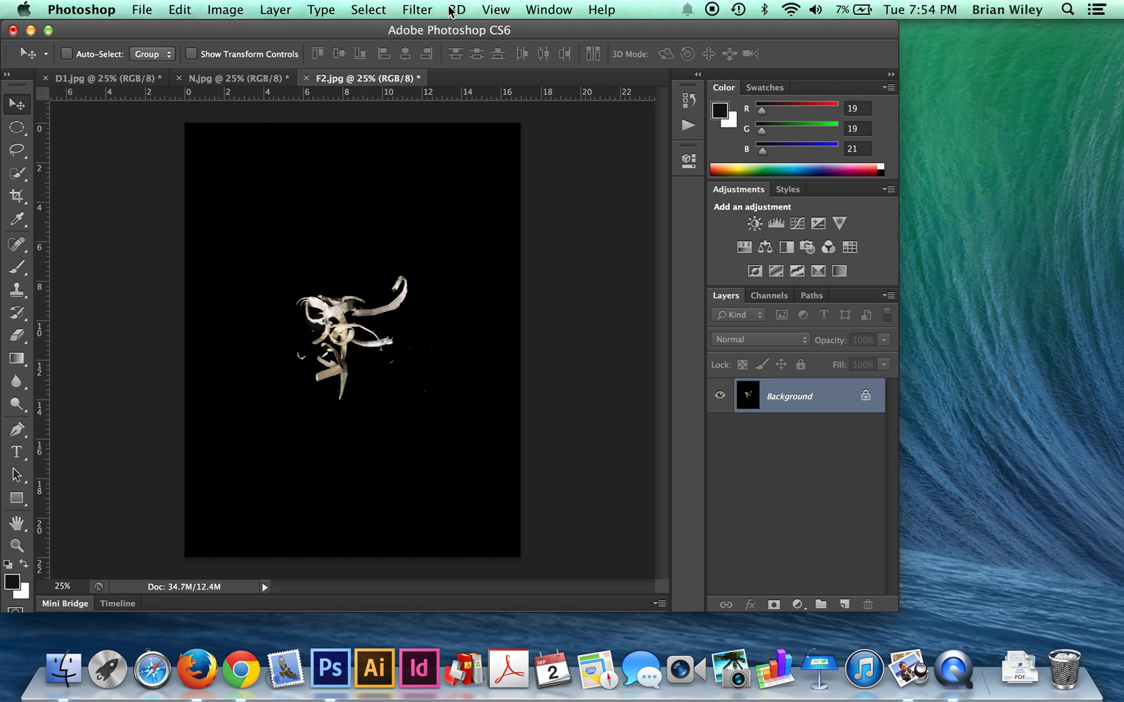
click(501, 8)
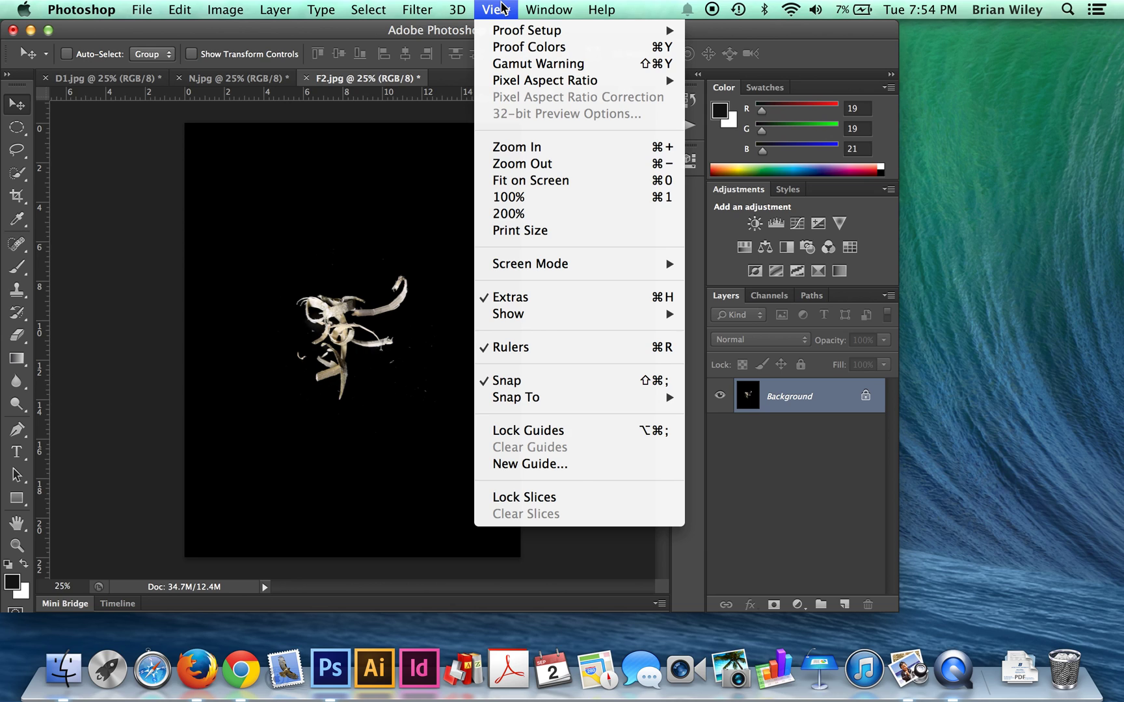
click(572, 466)
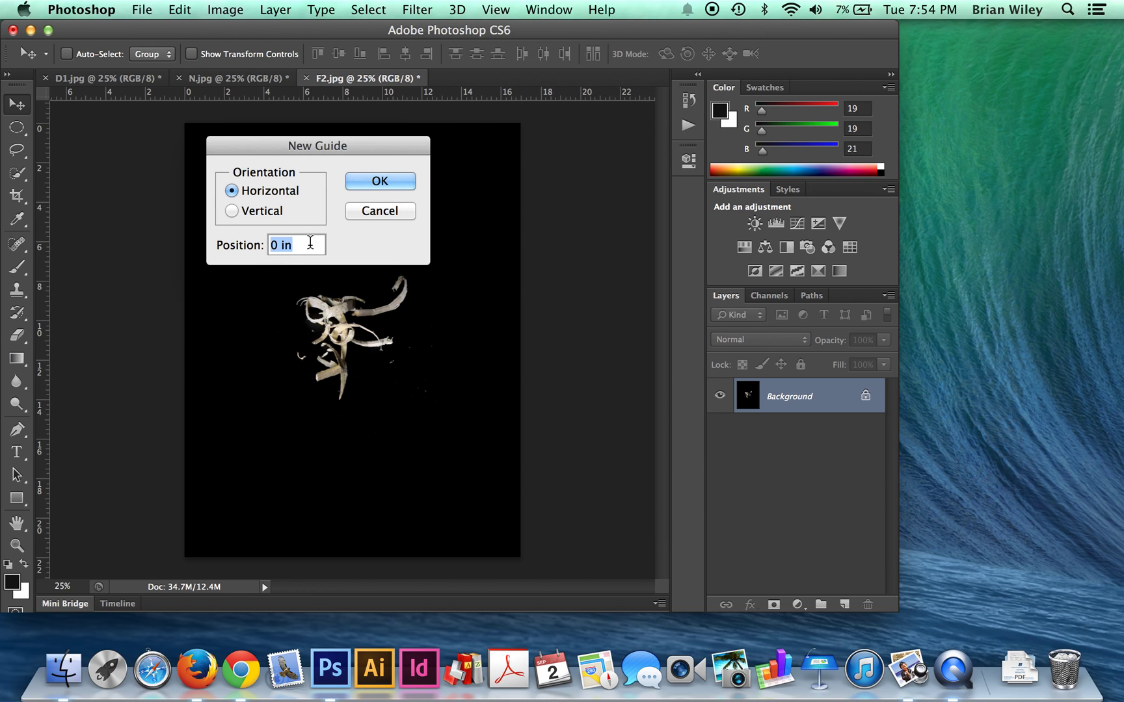
text(13.5)
click(379, 183)
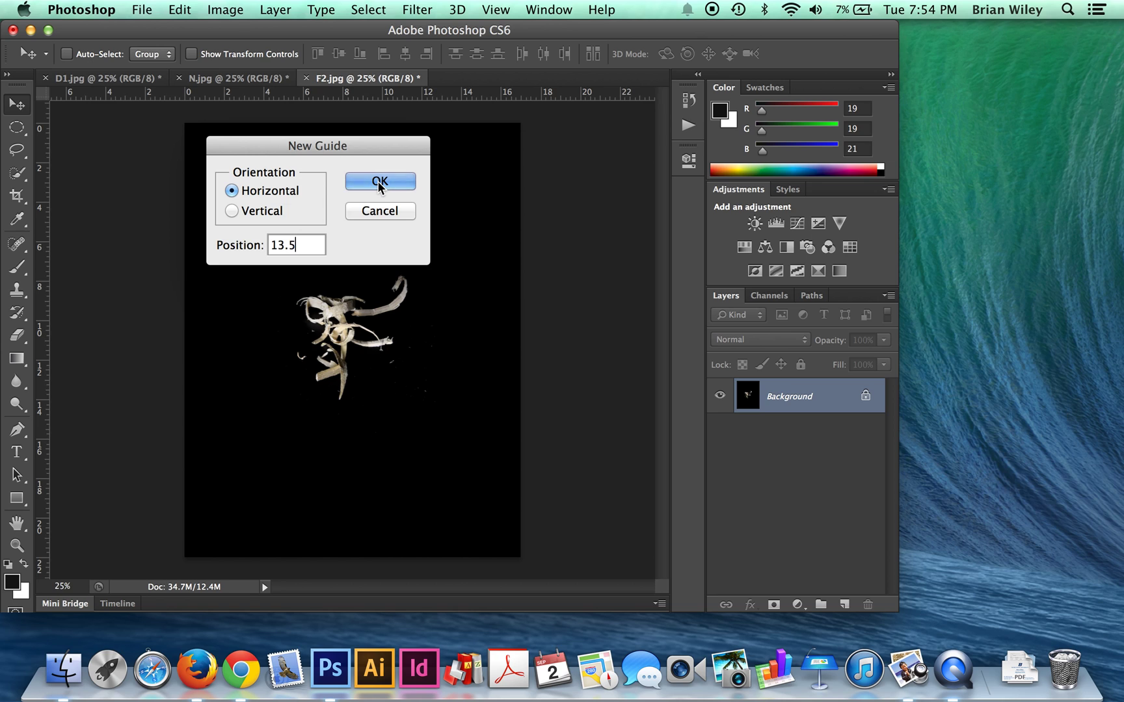
Step: Add a second horizontal guide at 8.25 in to F2.jpg
click(533, 8)
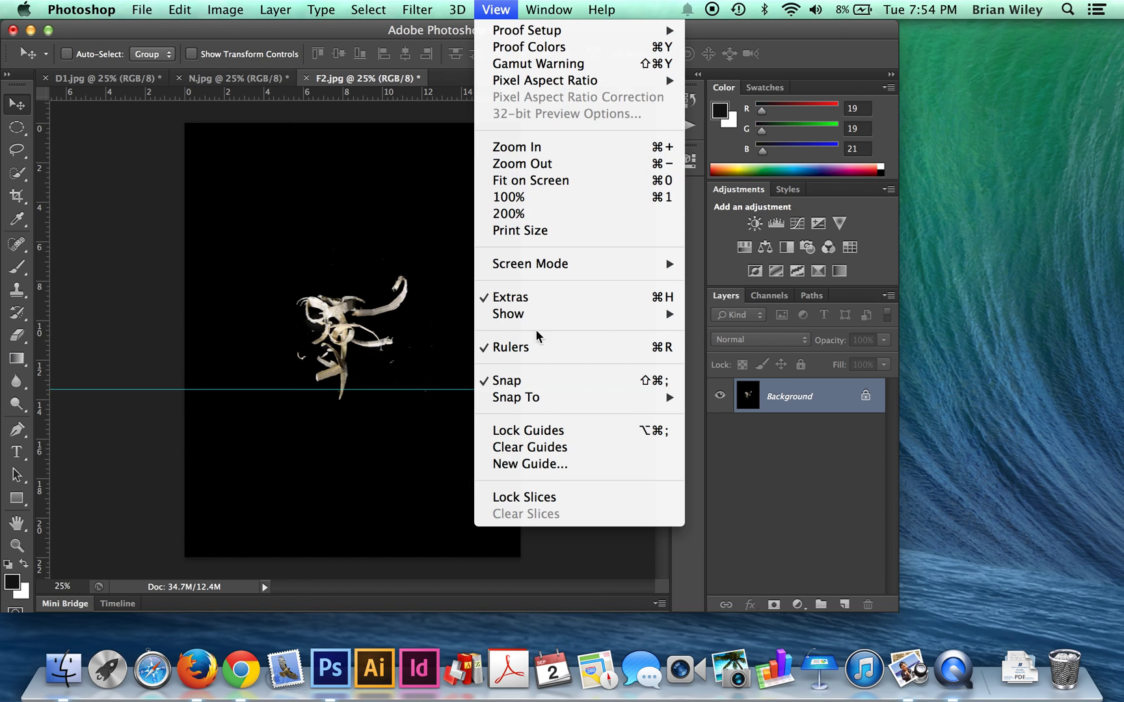
click(550, 465)
text(8.25)
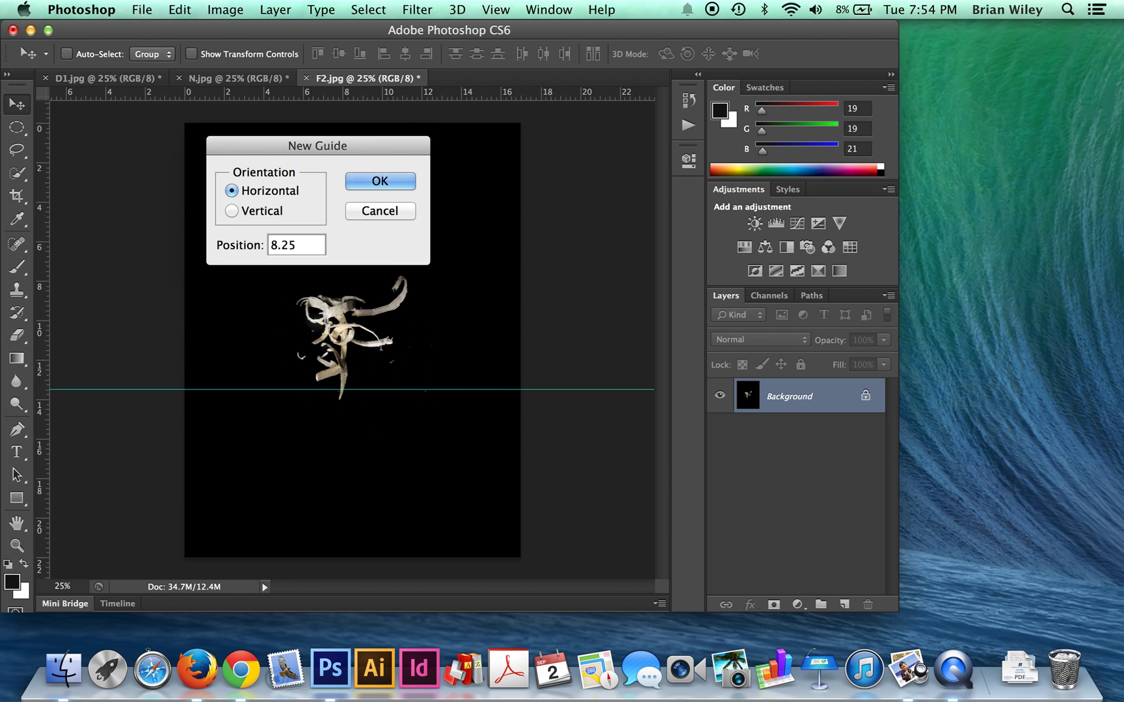
key(Return)
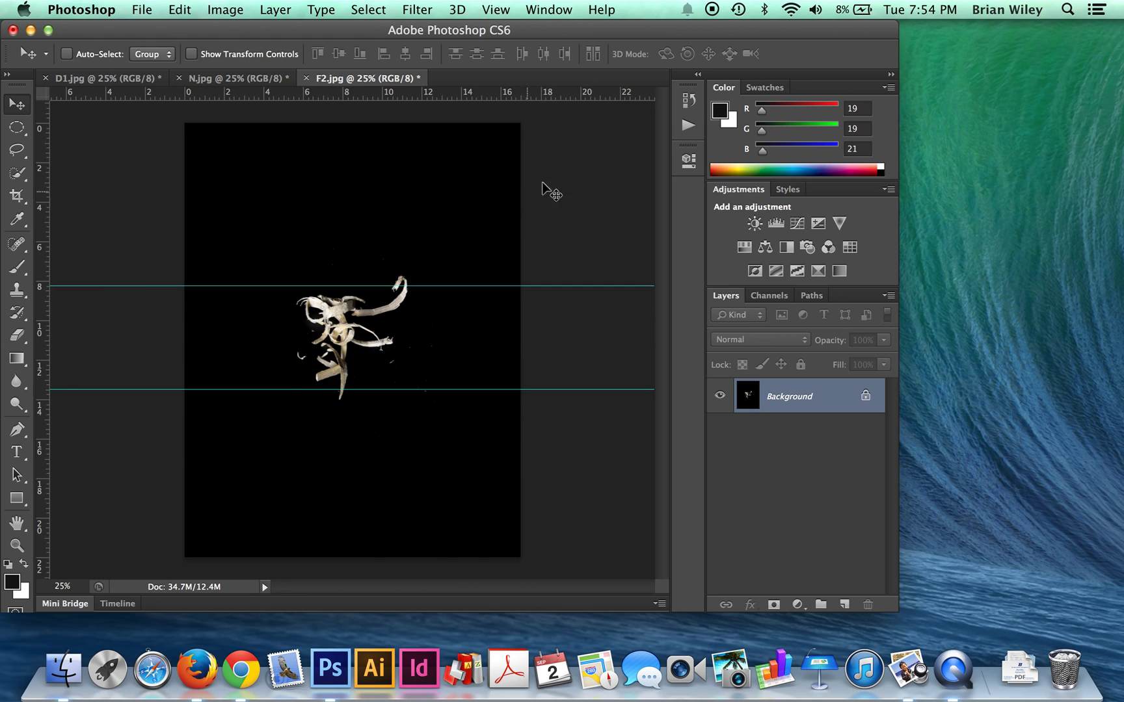
Step: Look at N.jpg, return to F2.jpg and try to move its Background layer with the Move tool
click(211, 78)
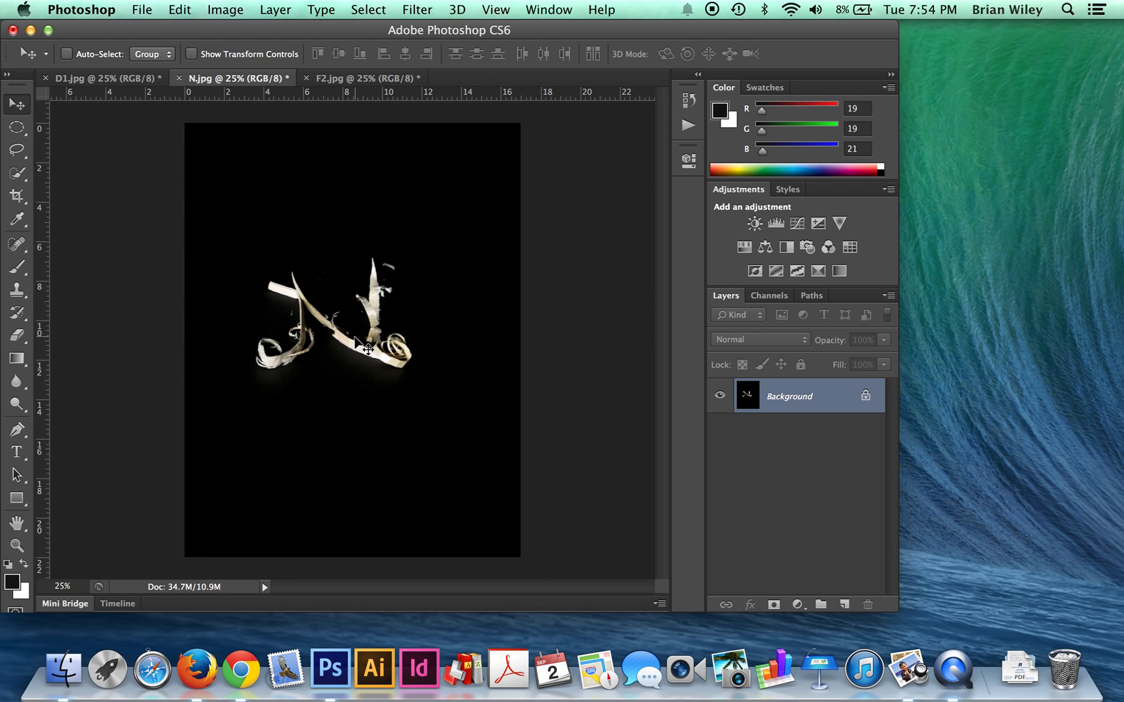
click(341, 78)
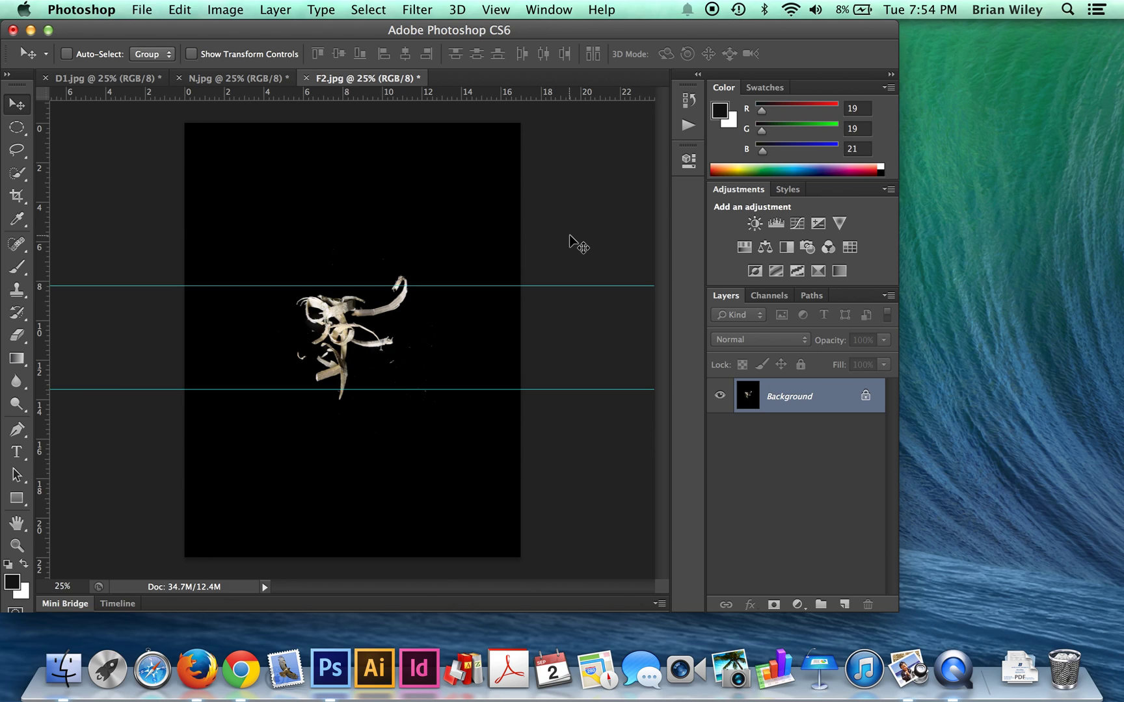
drag(569, 236, 611, 441)
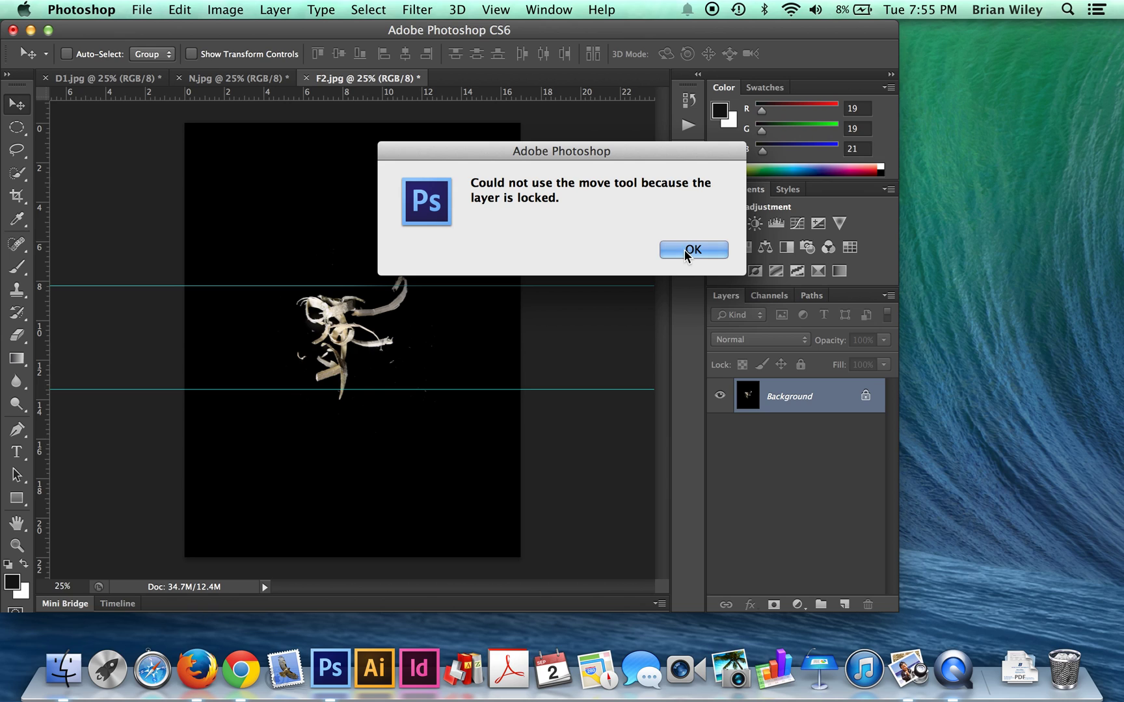
click(683, 250)
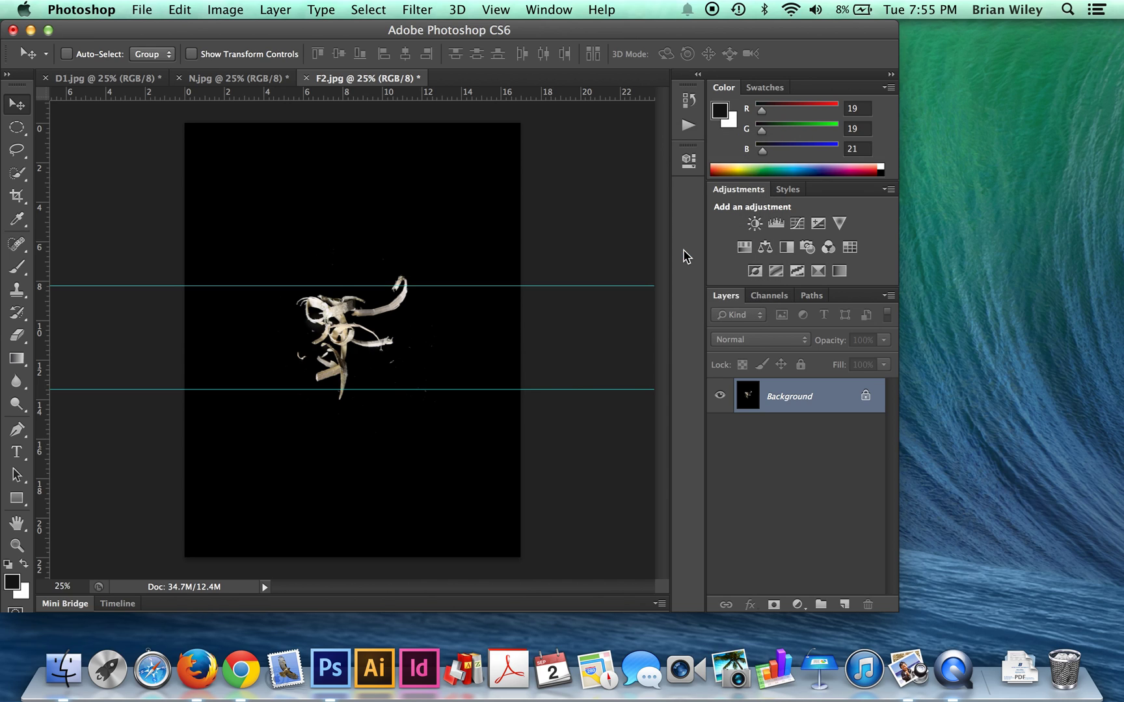
Step: Revert F2.jpg to its Curves history state, undoing both new guides
click(689, 100)
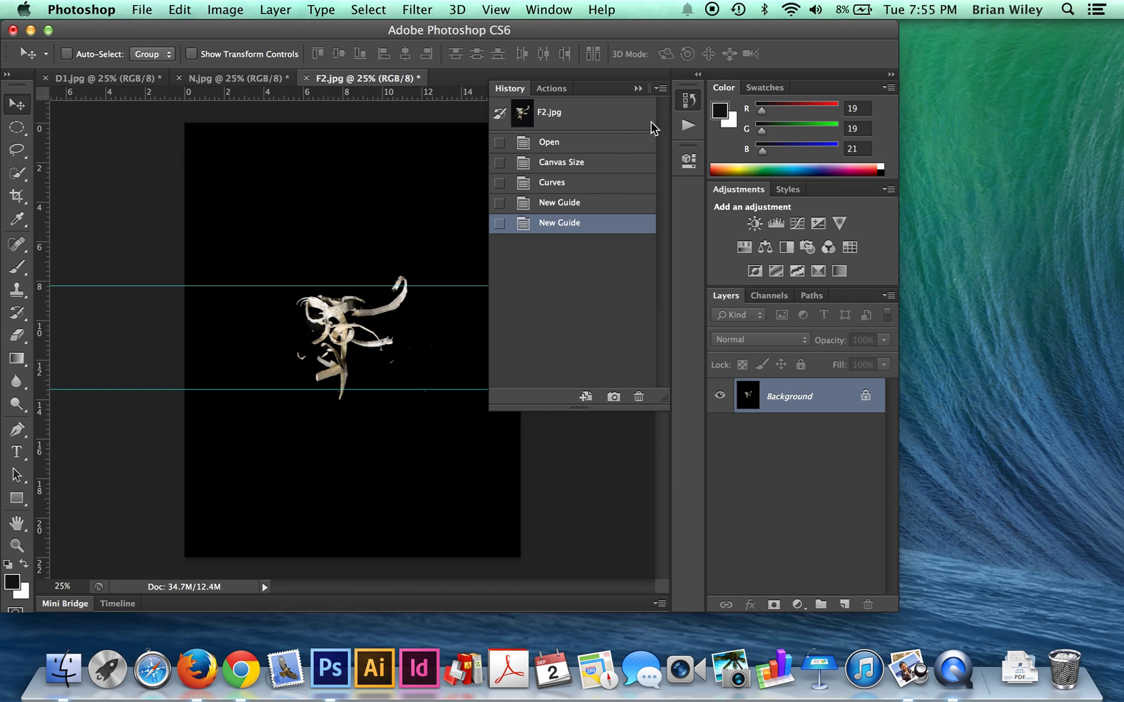
click(563, 185)
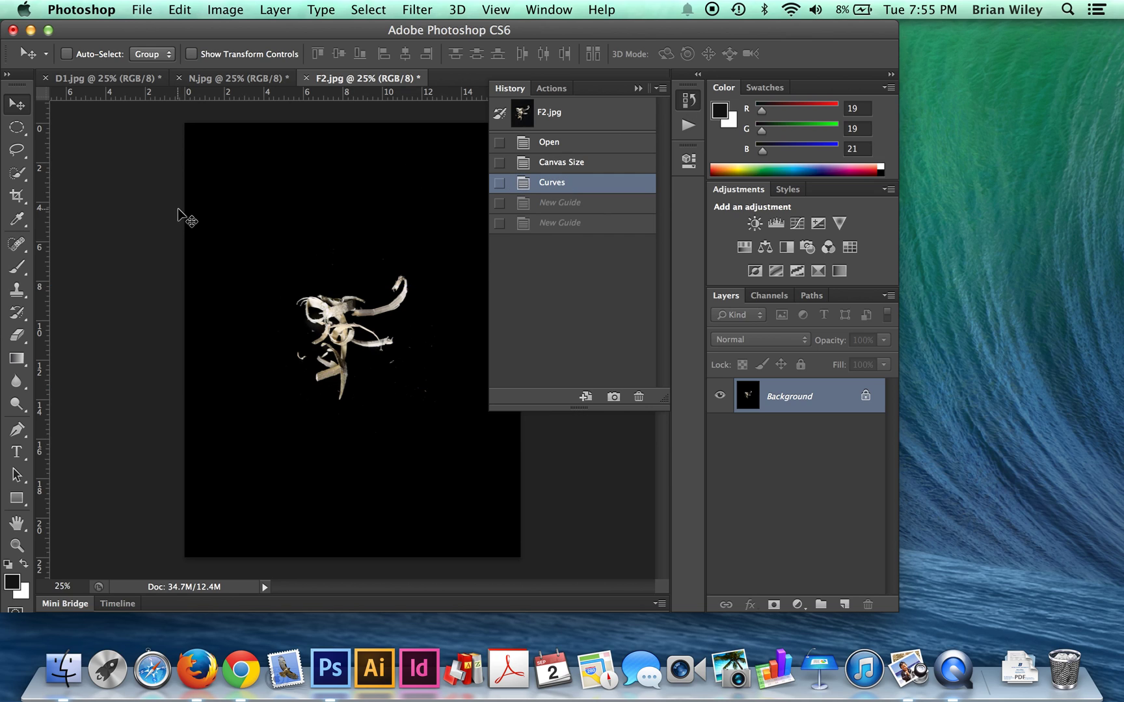
click(687, 106)
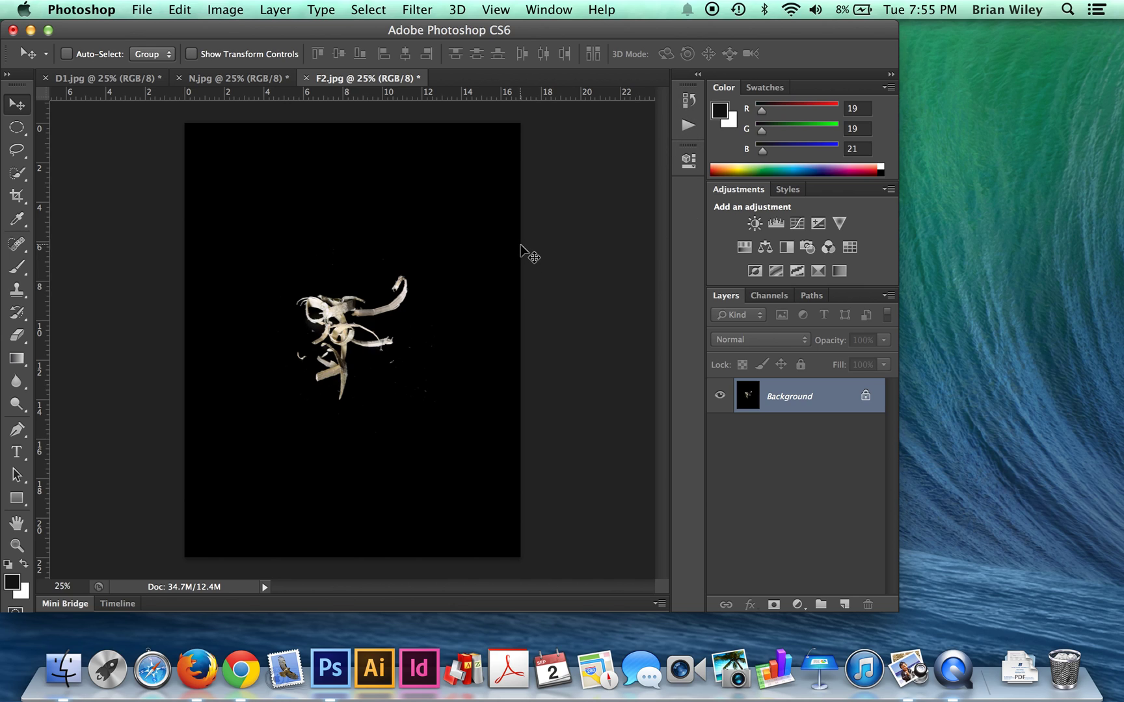
Step: Create an action named "Funnyface Guides" in the Default Actions set and start recording it
click(683, 122)
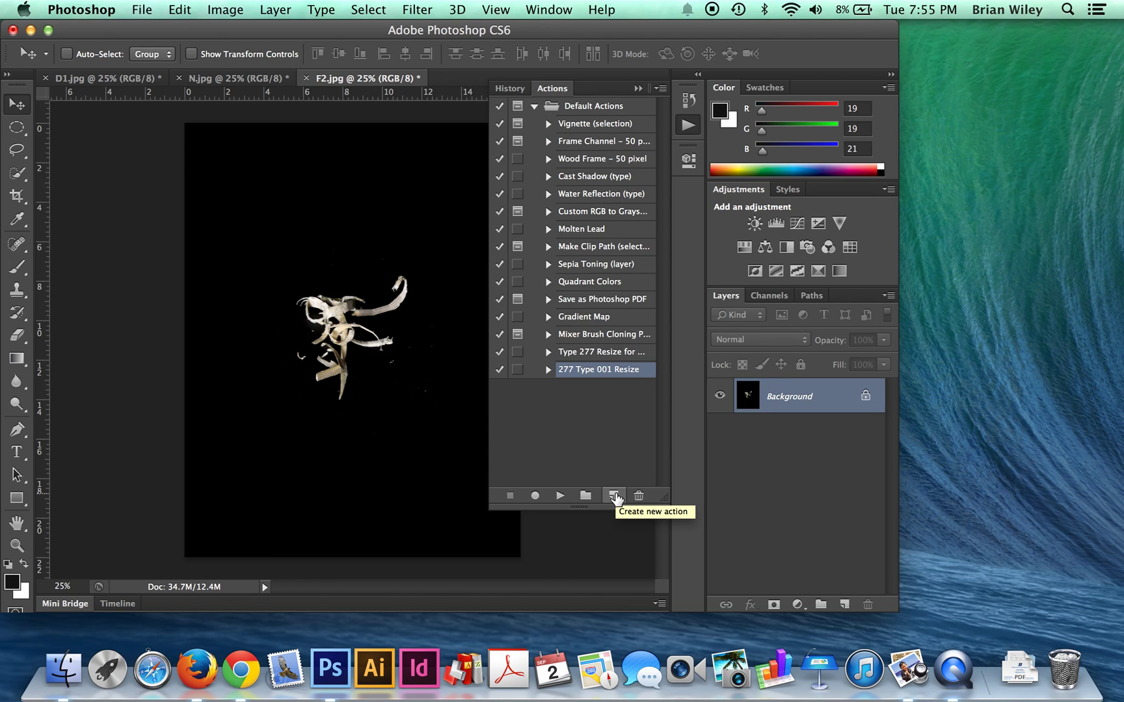
click(614, 496)
text(Funnyface Guides)
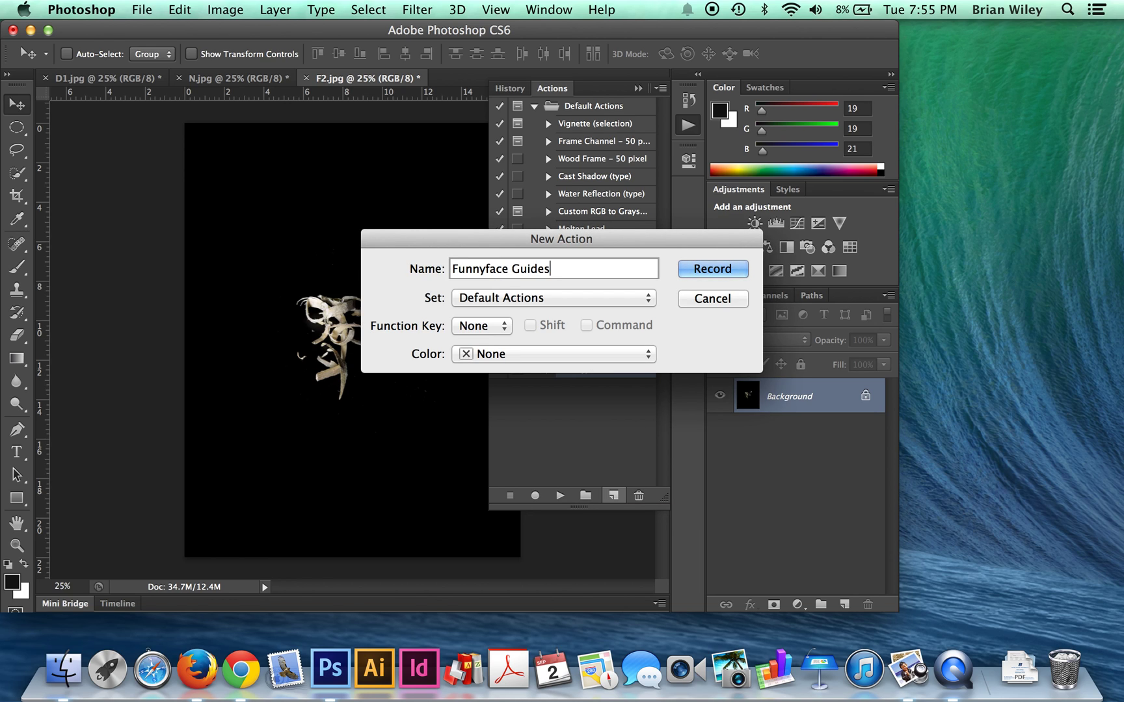
key(Return)
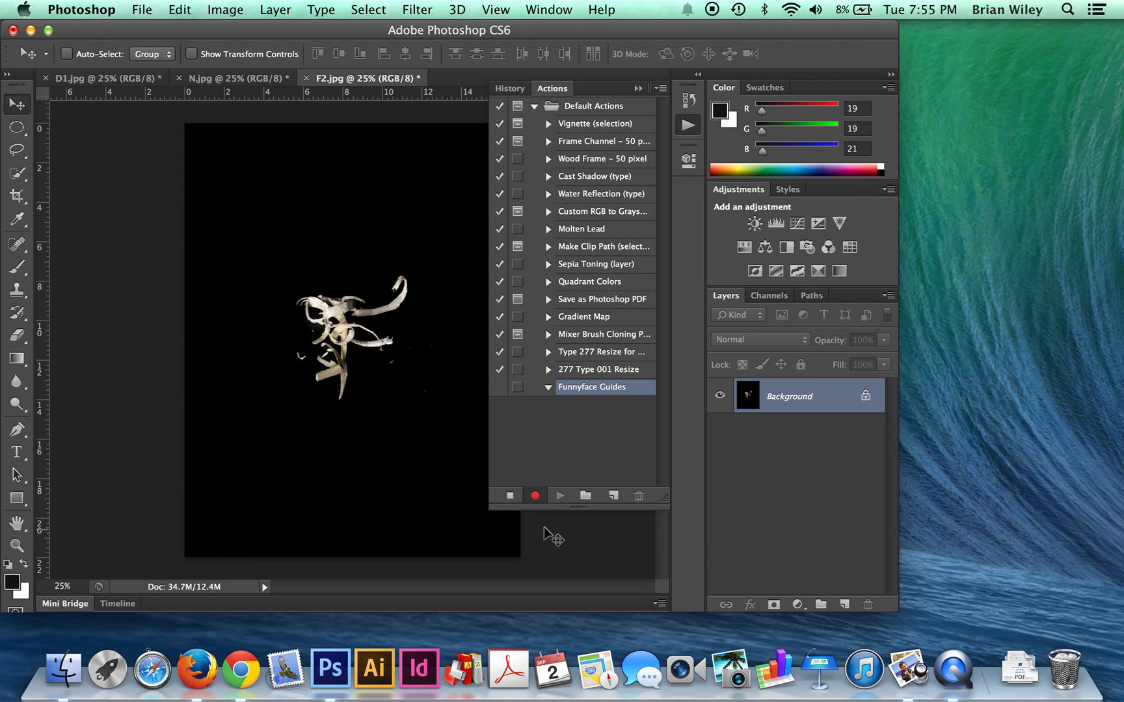
Step: Record the creation of a horizontal guide at 13.5 in in the Funnyface Guides action
click(544, 10)
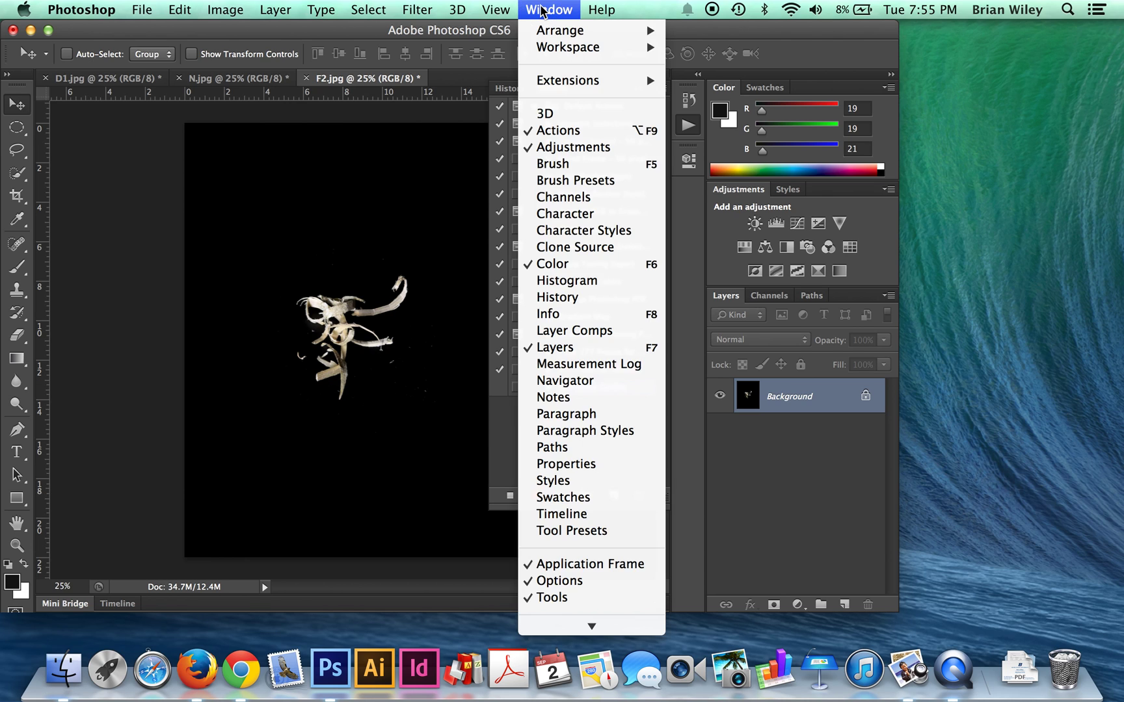
mouse_move(496, 9)
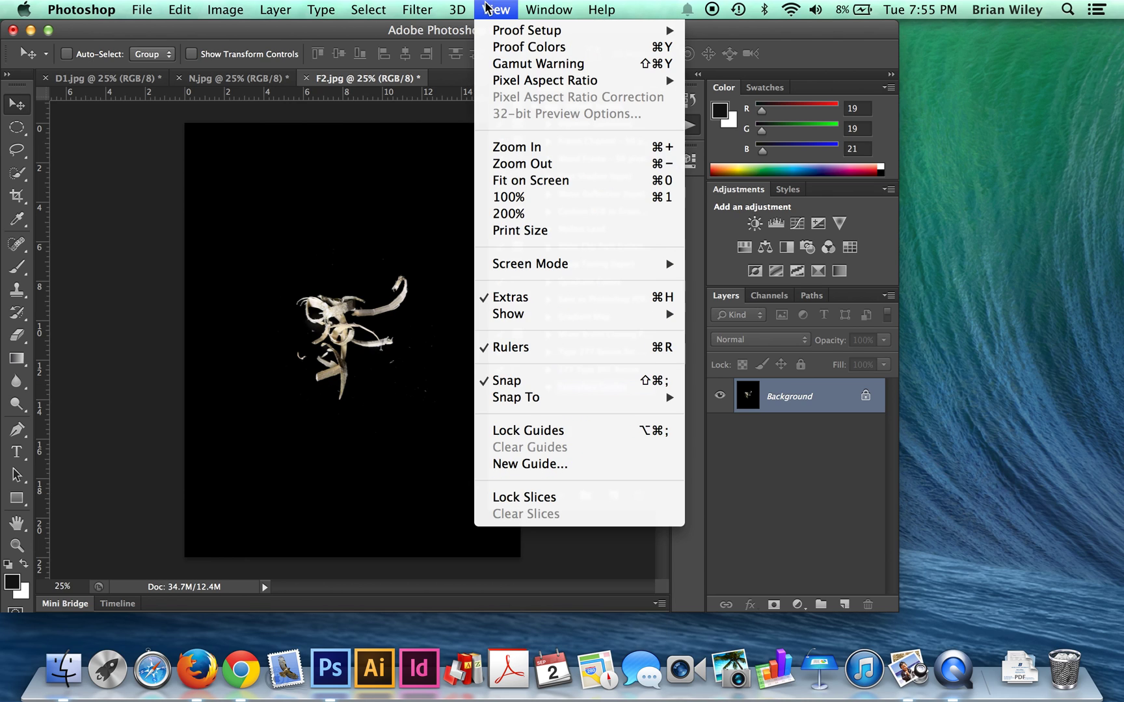
click(539, 466)
text(13.5)
click(381, 184)
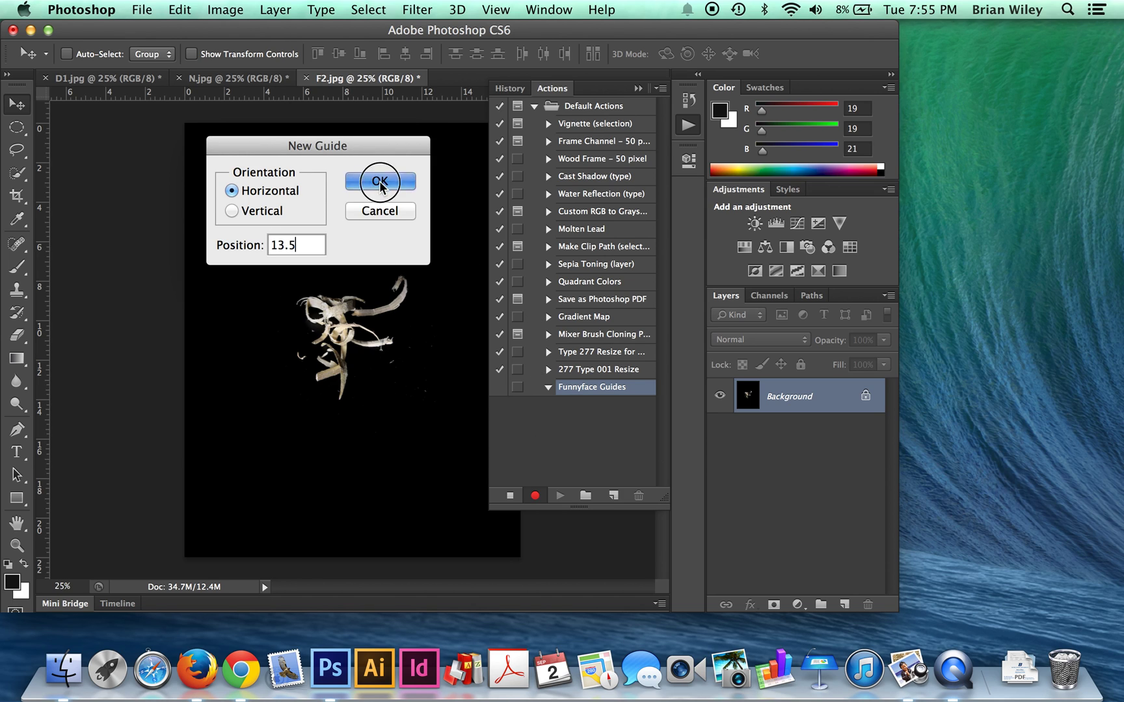
Step: Record a second horizontal guide, positioned at 8.25 in, in the Funnyface Guides action
click(513, 9)
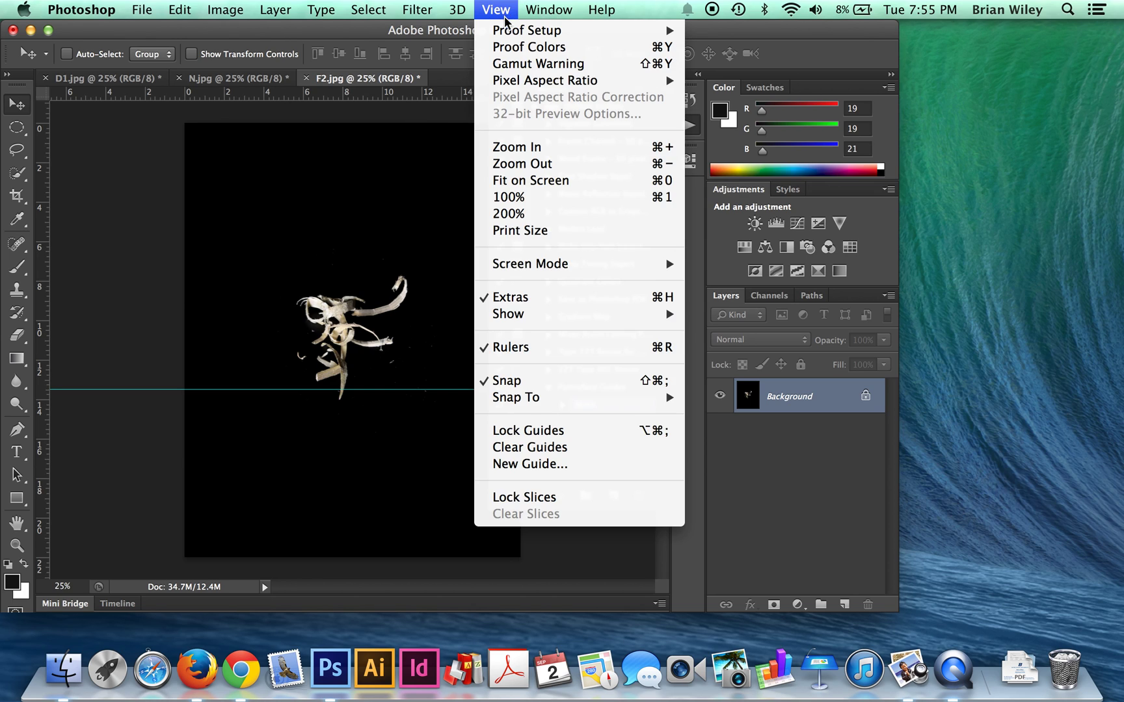
click(548, 464)
click(248, 214)
click(233, 191)
text(8.25)
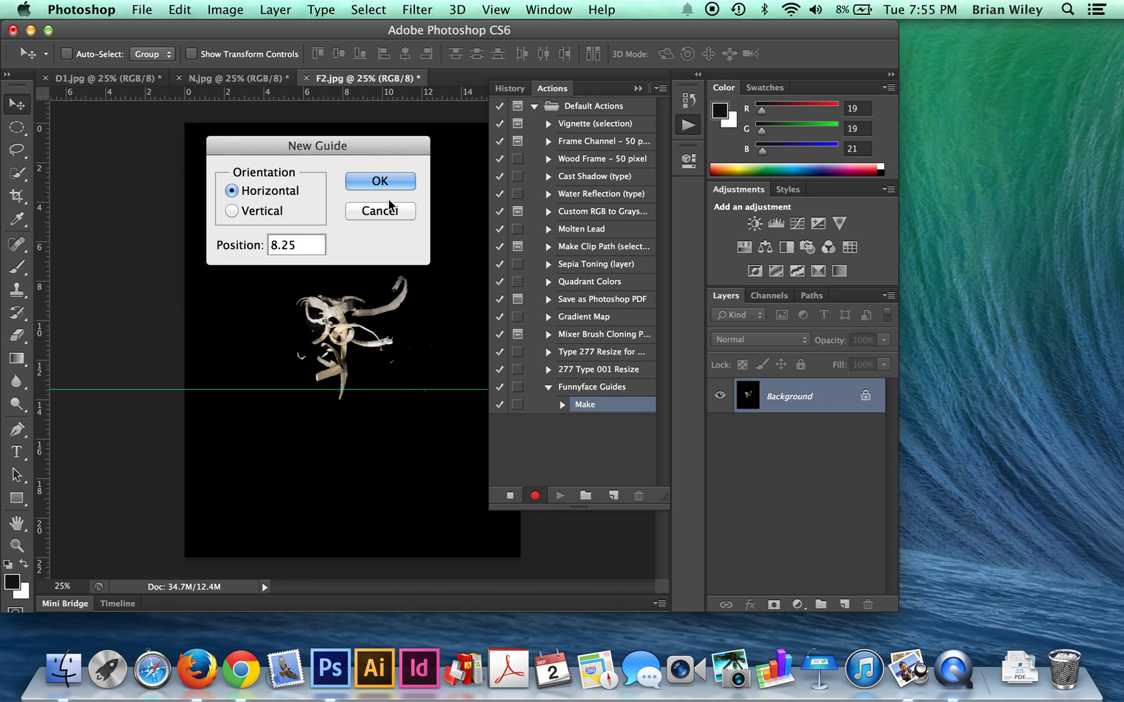
click(357, 185)
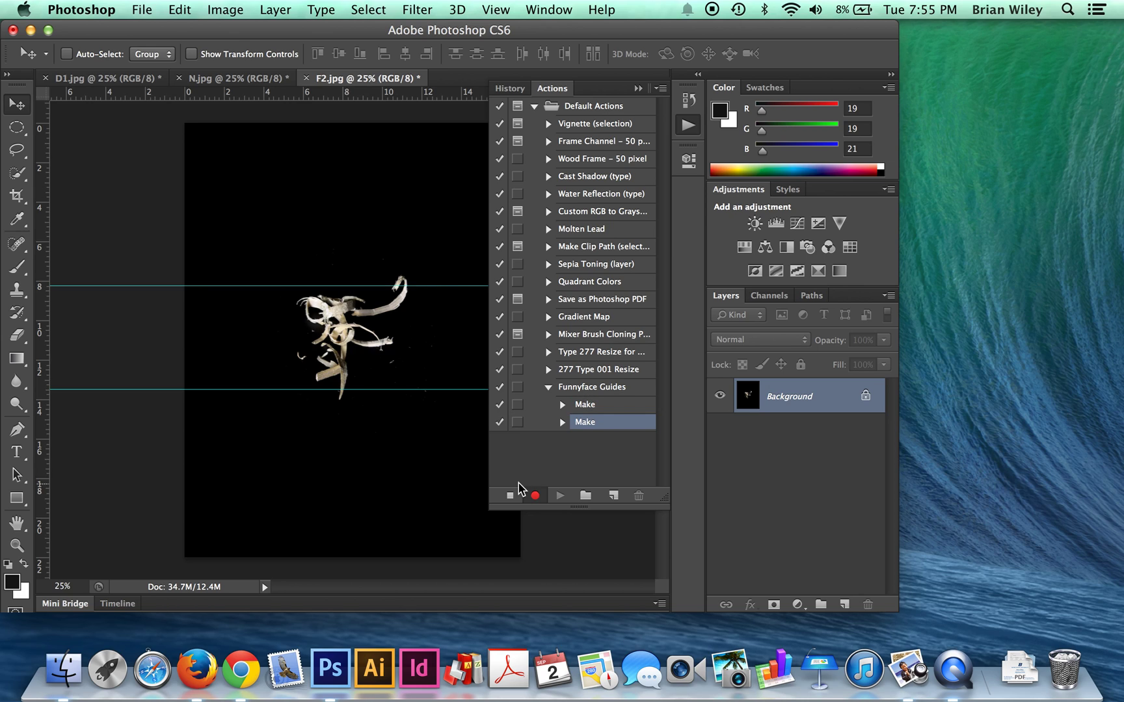
Step: Stop recording the Funnyface Guides action, collapse its recorded steps and select the action
click(510, 495)
click(549, 387)
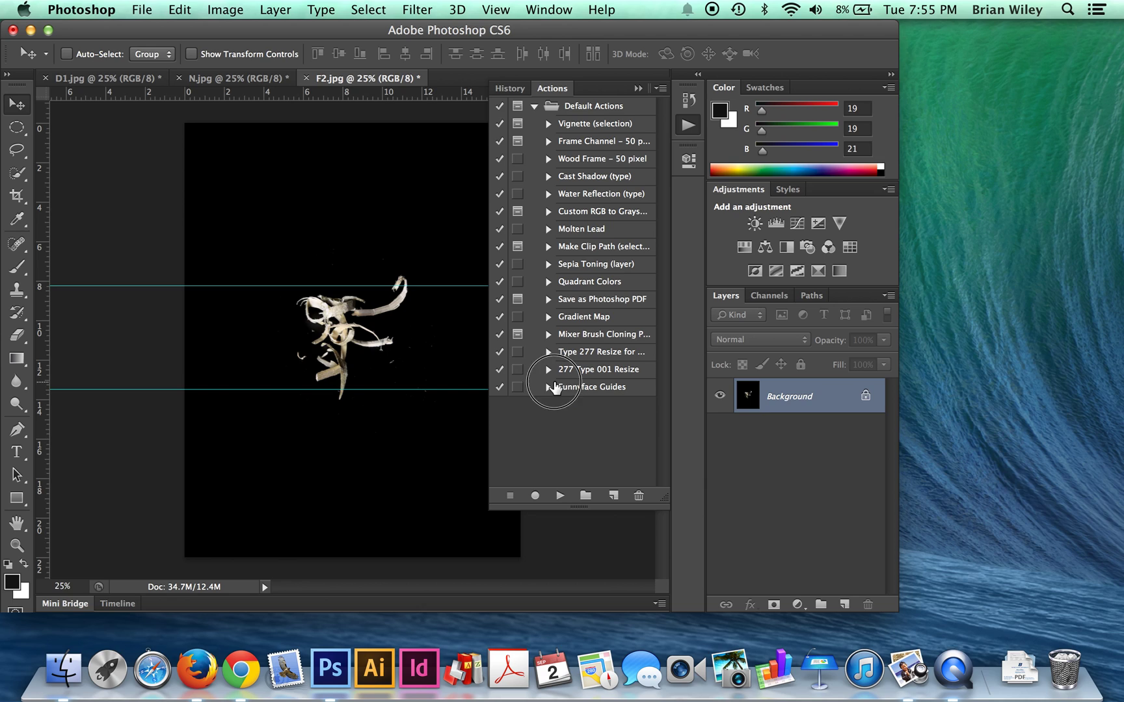
click(580, 388)
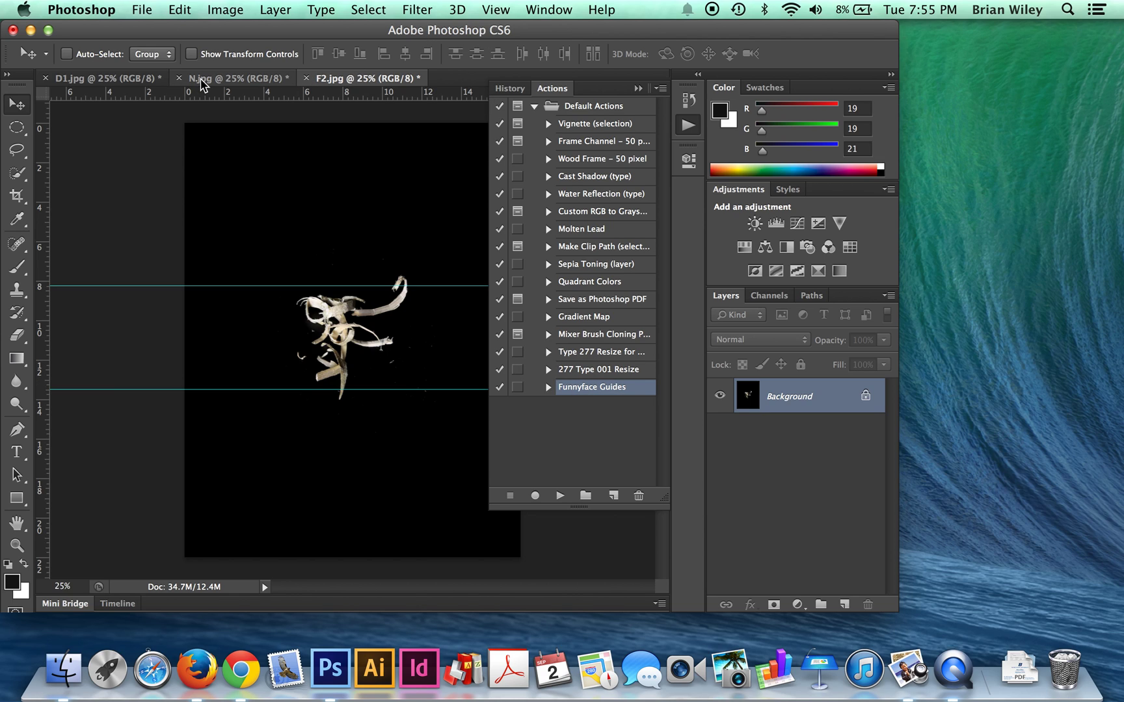
Step: Revert D1.jpg to its Curves history state and play the Funnyface Guides action on it
click(72, 80)
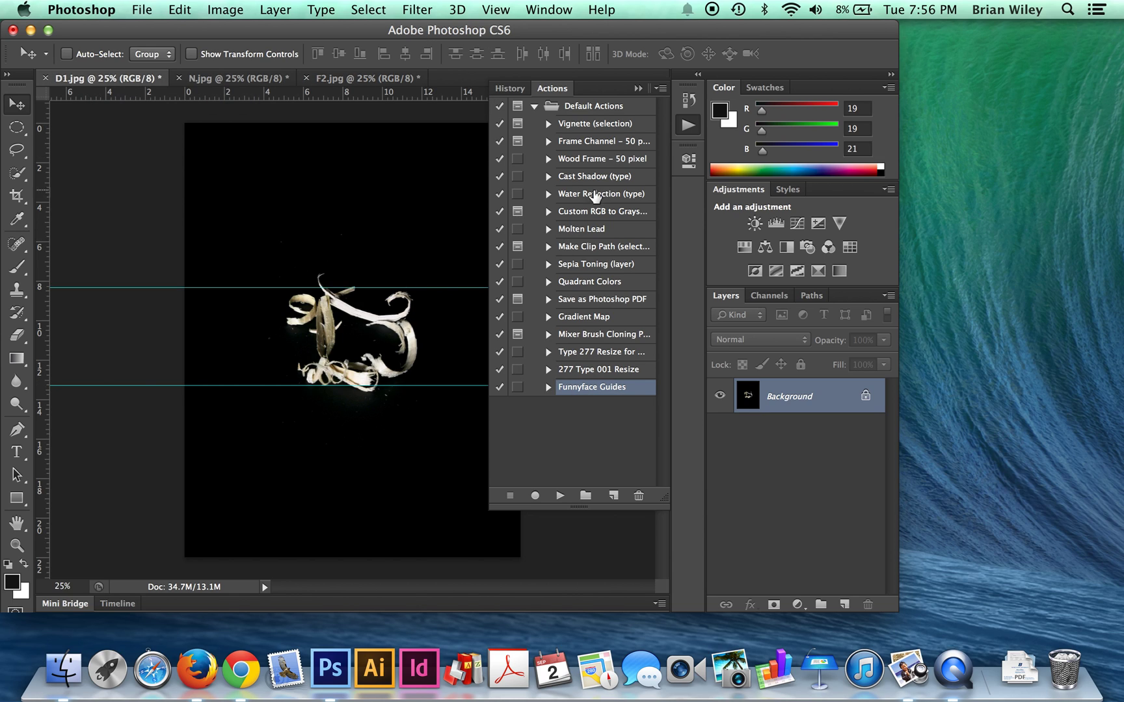
click(686, 99)
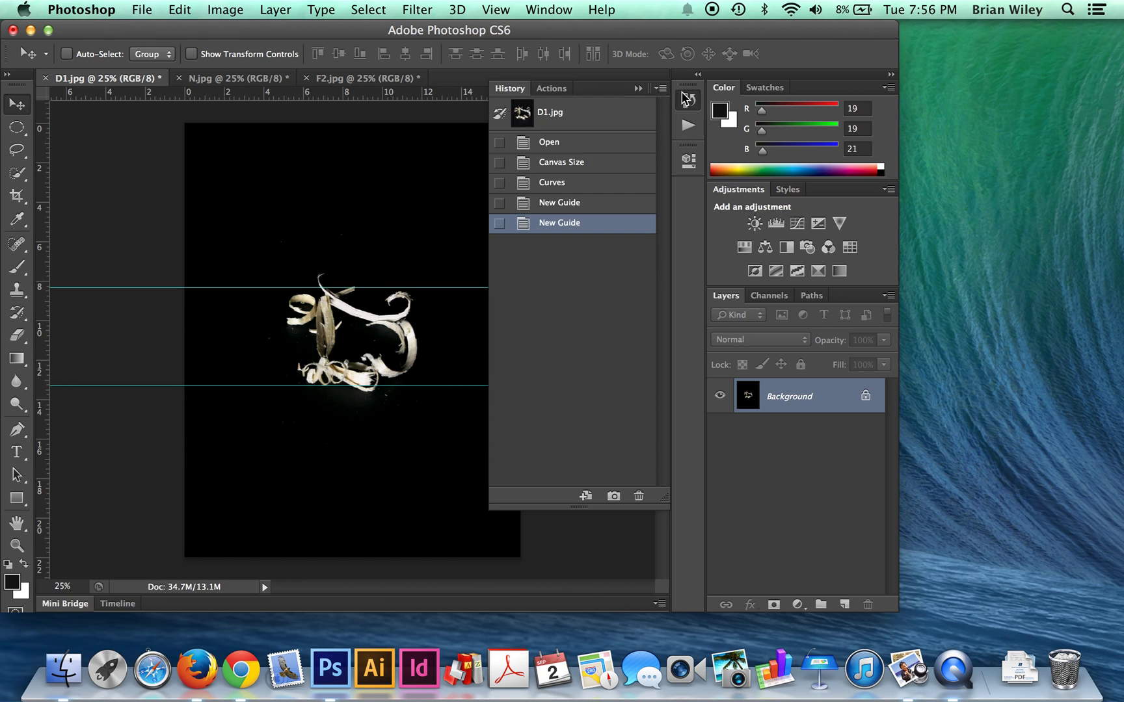
click(557, 182)
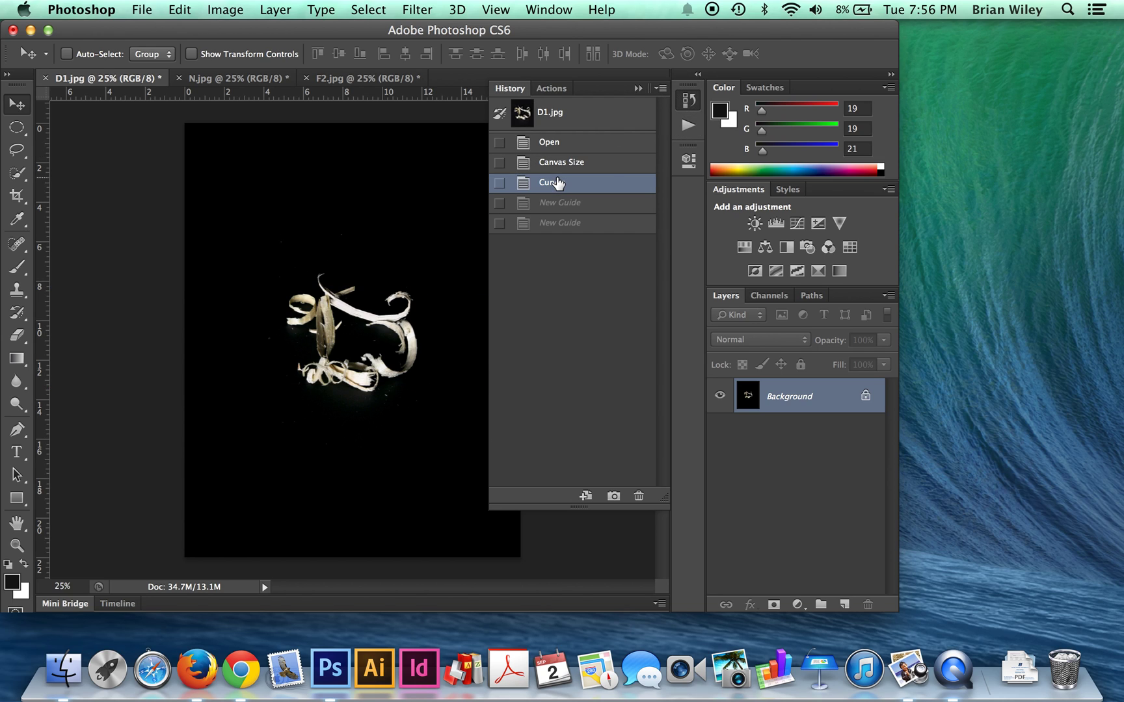
click(686, 127)
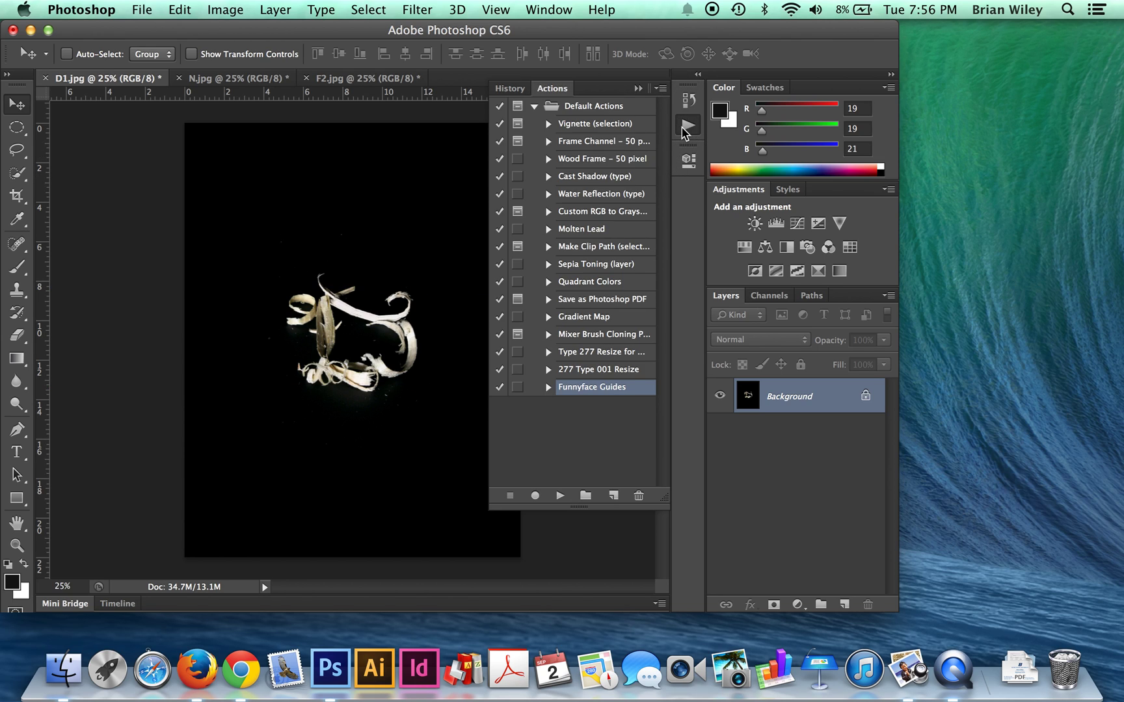
click(560, 496)
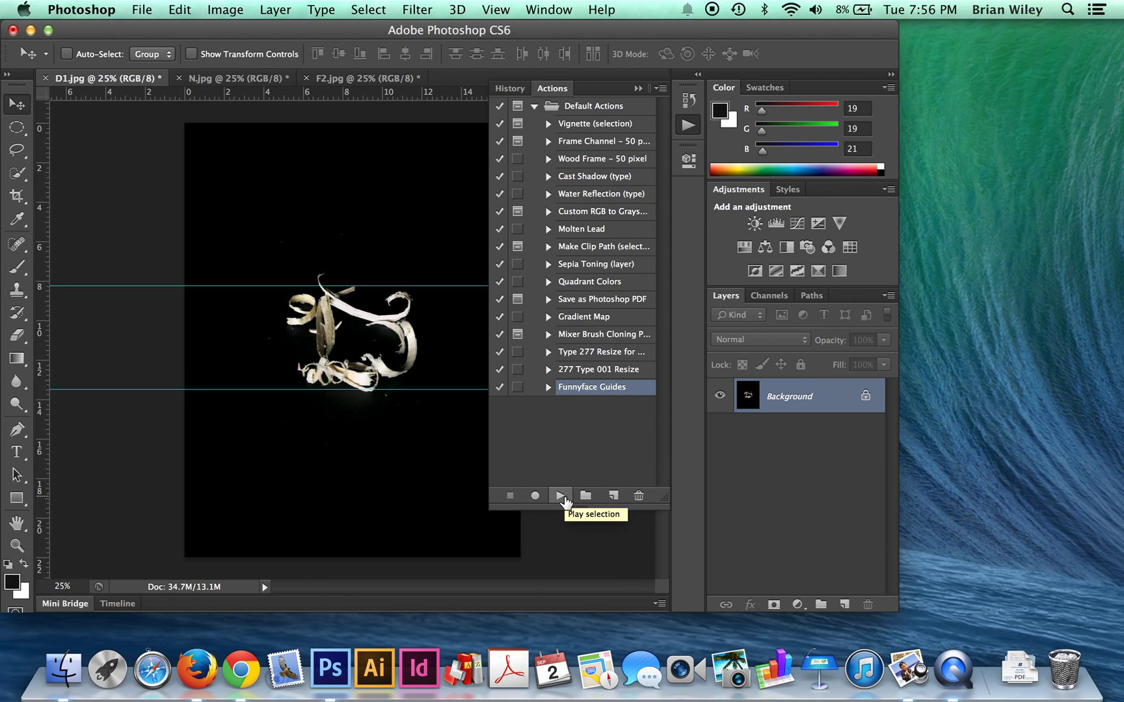
Step: Play the Funnyface Guides action on N.jpg and collapse the actions list
click(238, 79)
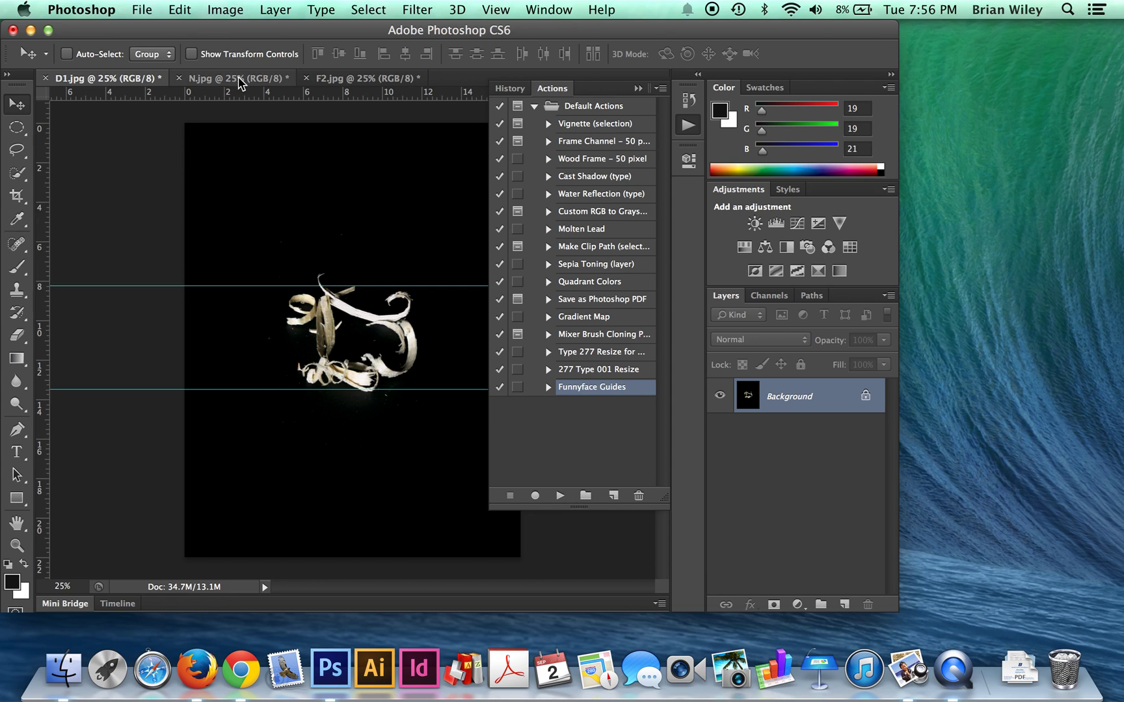
click(561, 496)
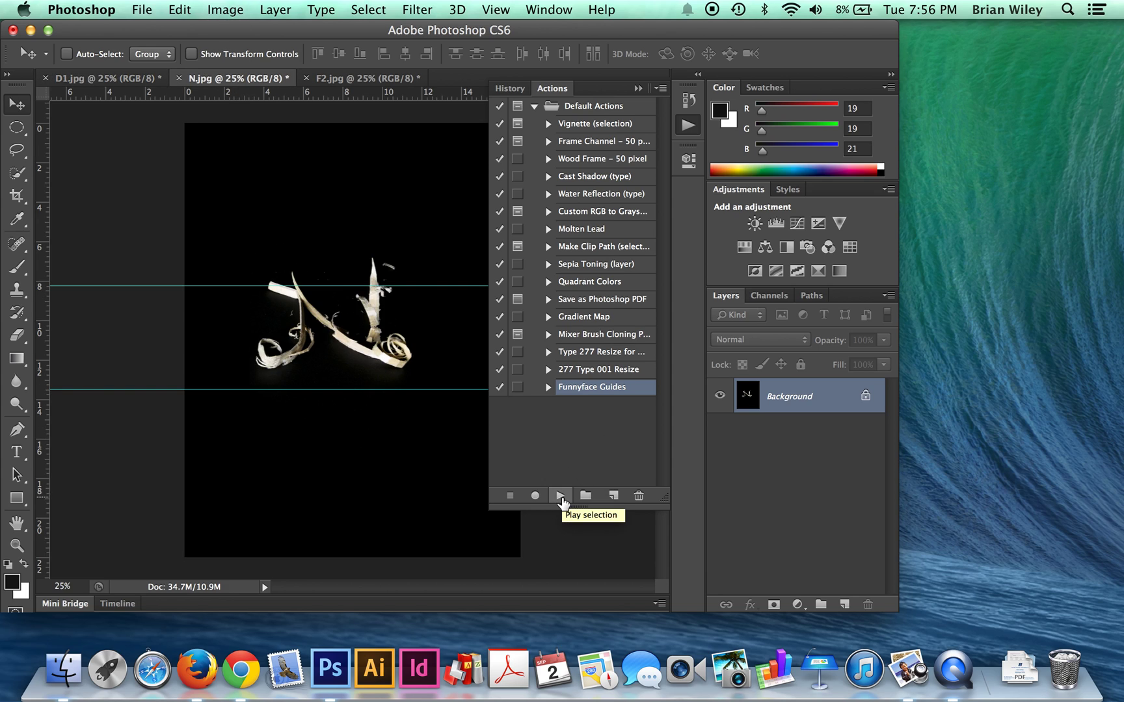
click(639, 89)
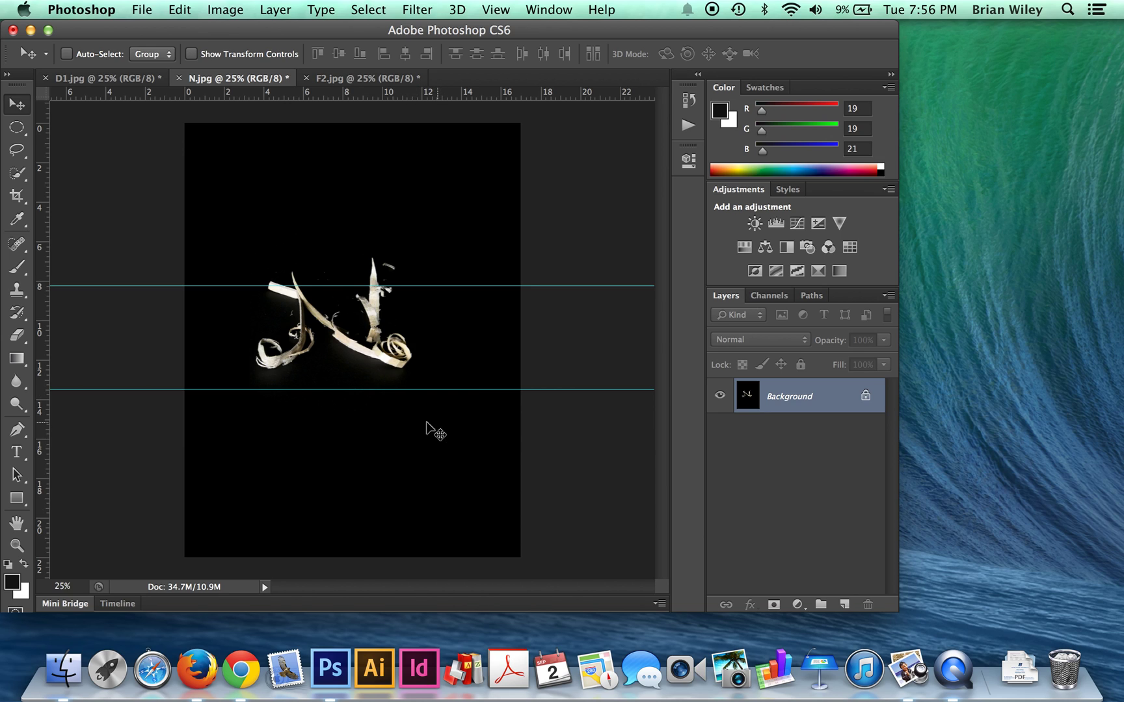
Step: Try to move the locked Background layer of N.jpg downward
click(245, 152)
drag(246, 152, 253, 221)
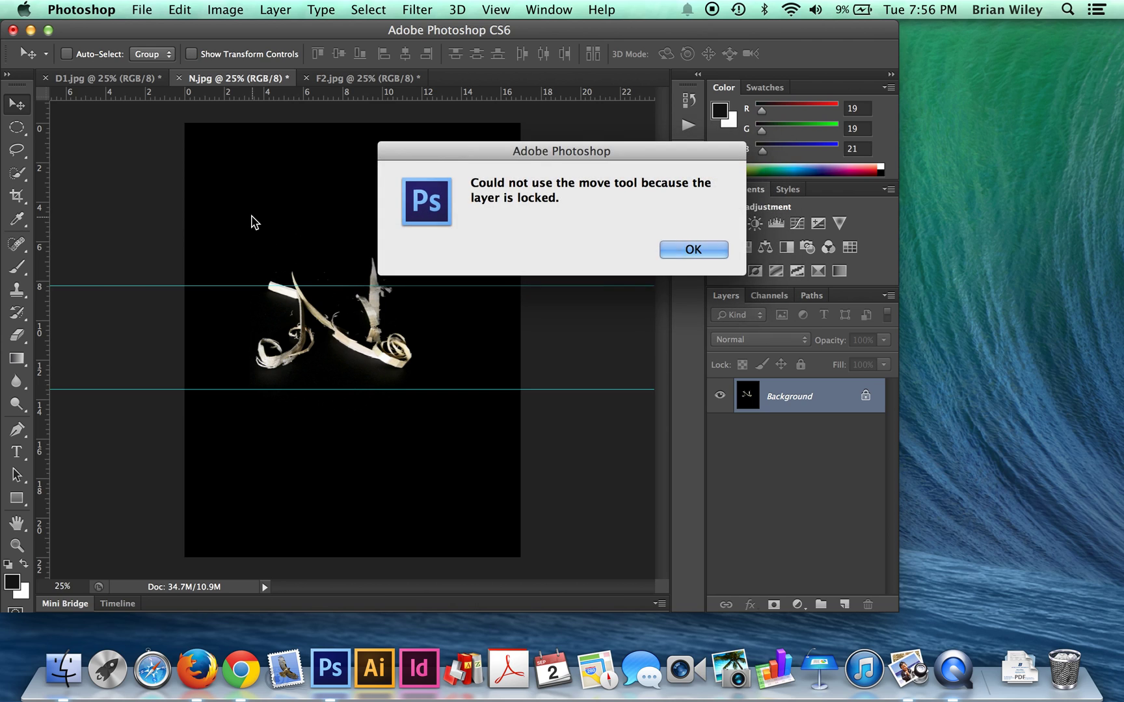
click(680, 248)
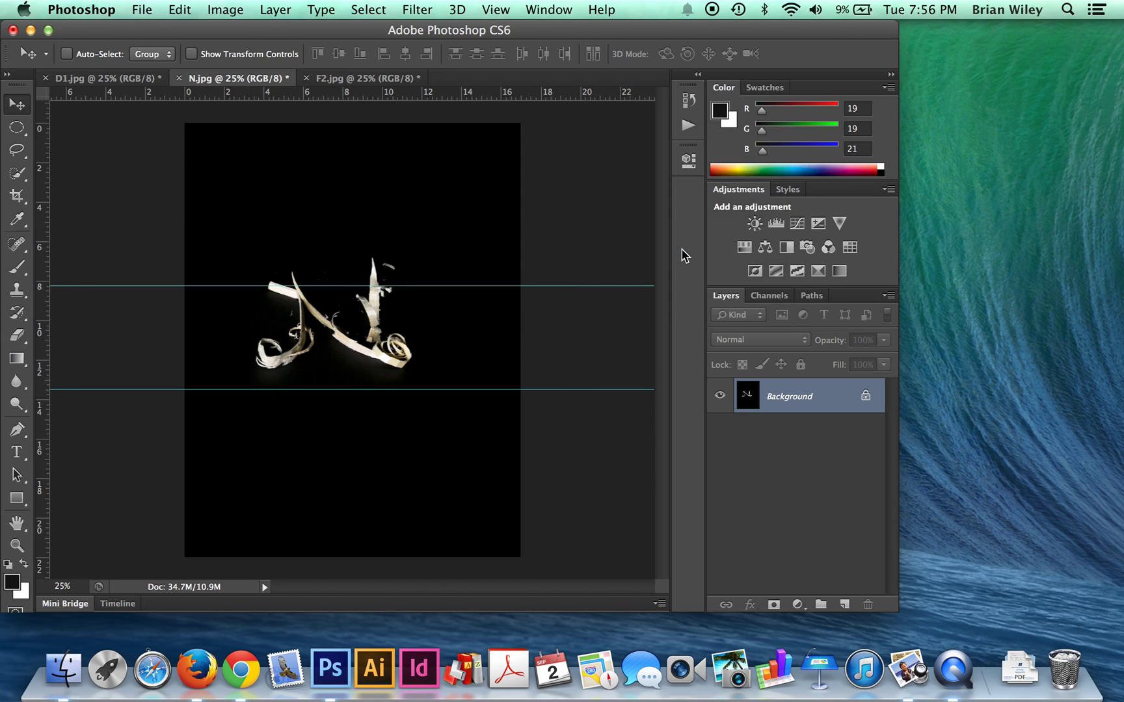
Step: Convert N.jpg's Background into an unlocked layer and move it down about 1 in so the letter rests on the lower guide
double_click(865, 397)
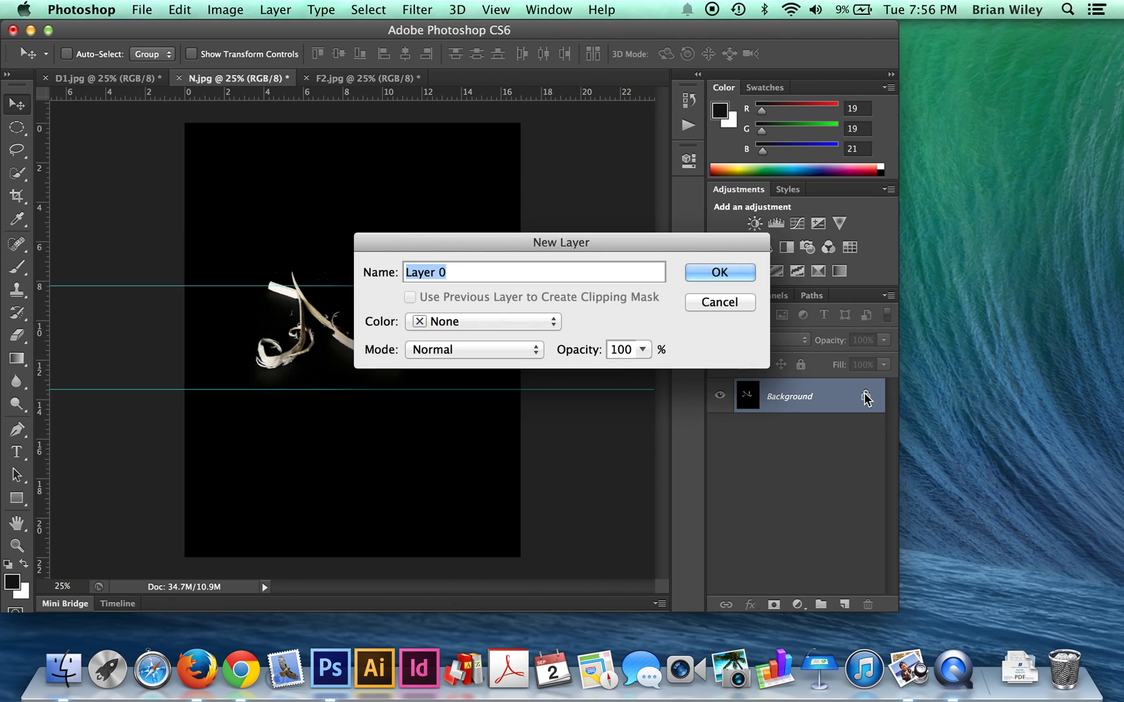
click(718, 272)
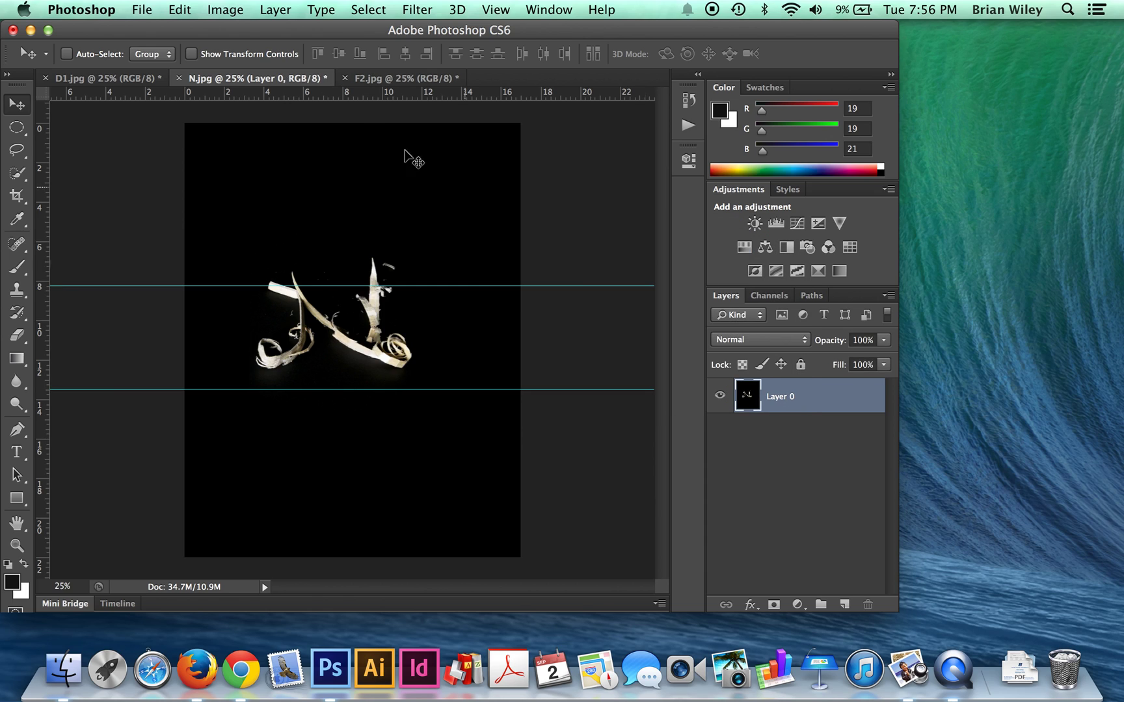
drag(315, 176, 314, 196)
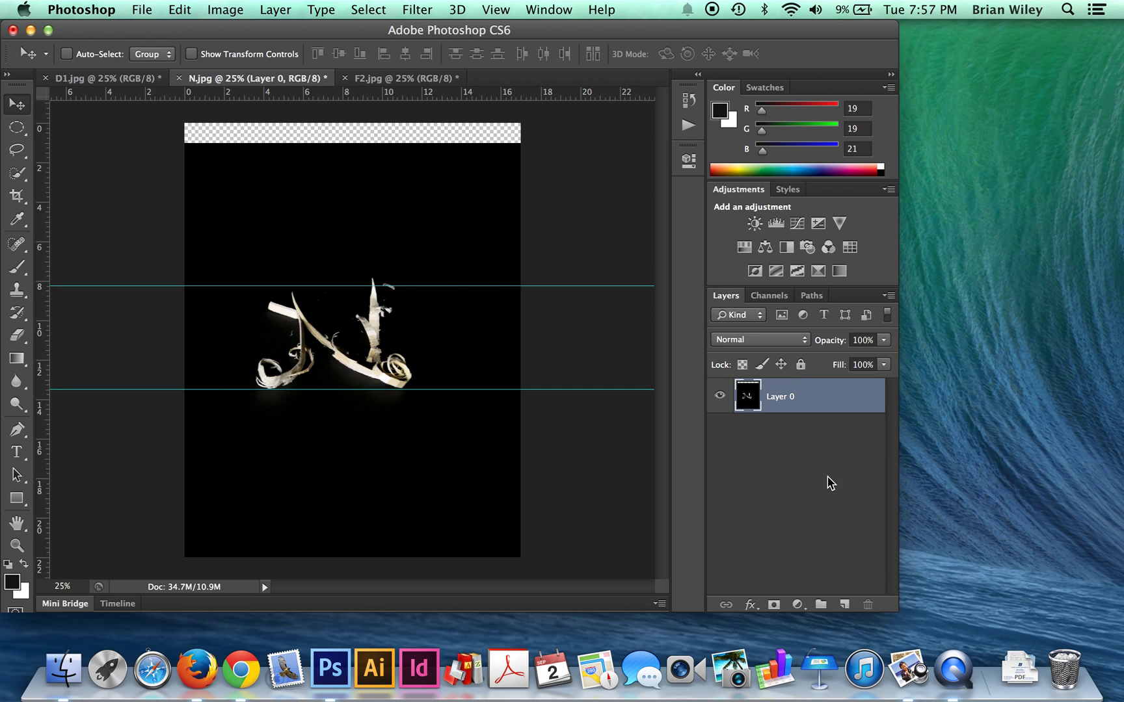
Step: Lock all properties of Layer 0 in N.jpg and try moving it to test the lock
click(801, 365)
mouse_move(374, 246)
mouse_down()
mouse_move(403, 246)
mouse_move(379, 243)
mouse_up()
click(677, 249)
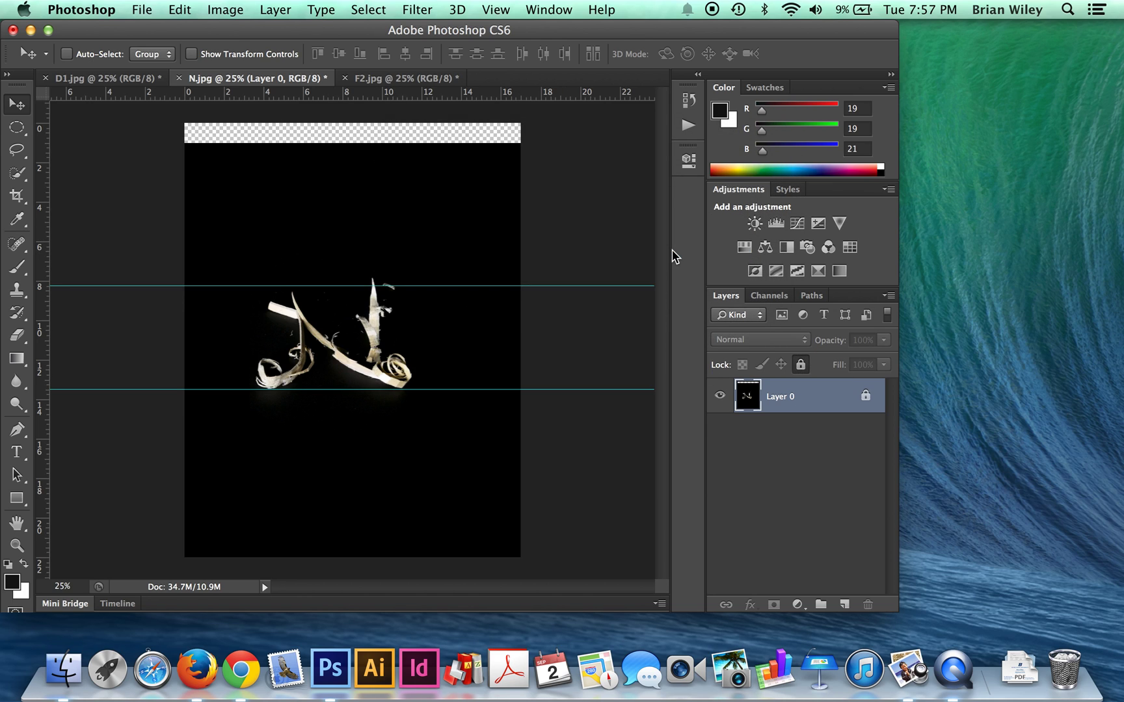
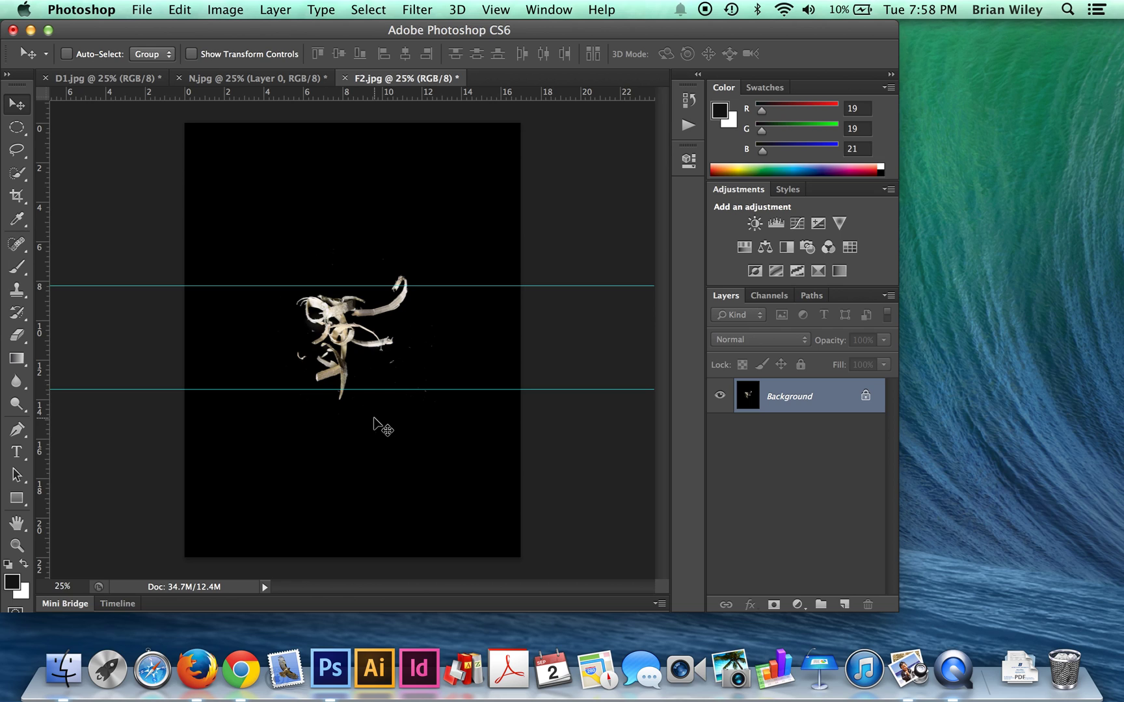
Step: Add a vertical guide at about 9 in through the middle of the letter in D1.jpg
click(108, 81)
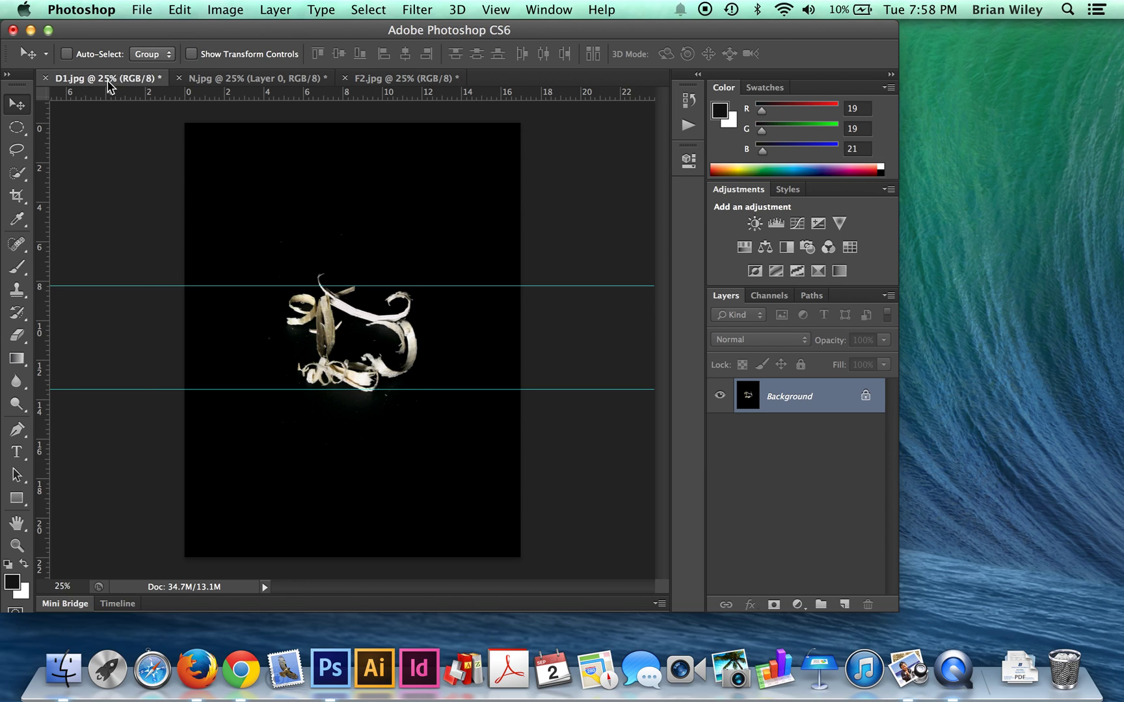
click(41, 312)
drag(40, 312, 363, 306)
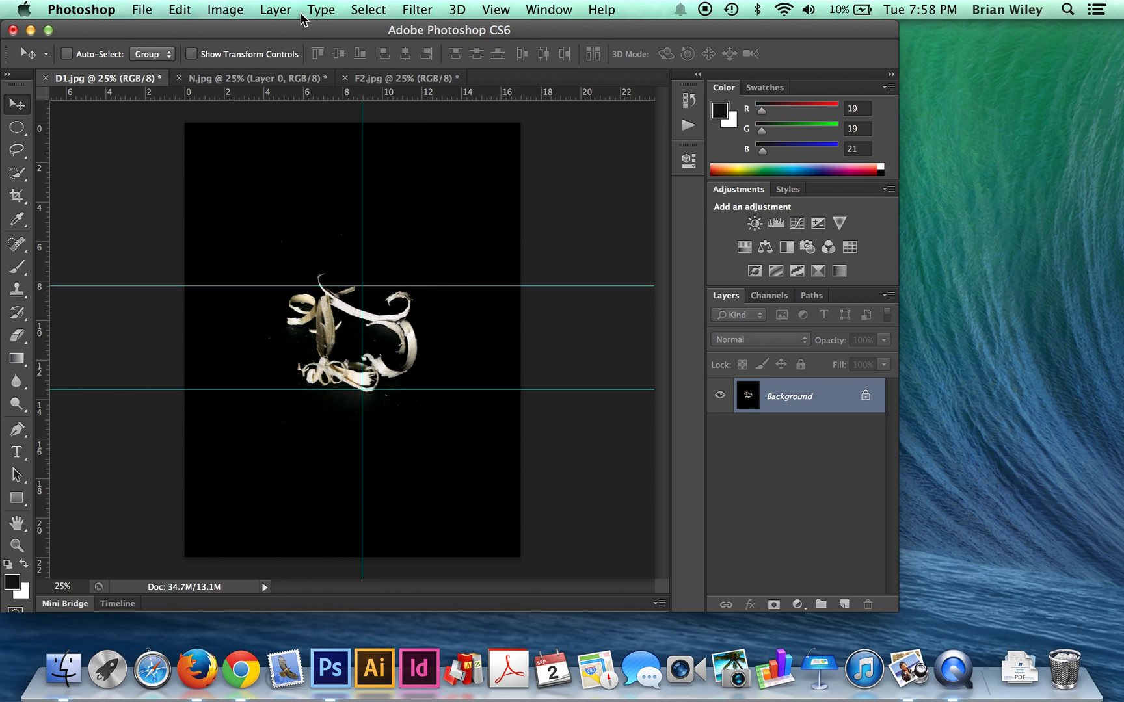
Step: Add a vertical guide through the letter in N.jpg at about 7.75 in and in F2.jpg at about 8.5 in
click(242, 79)
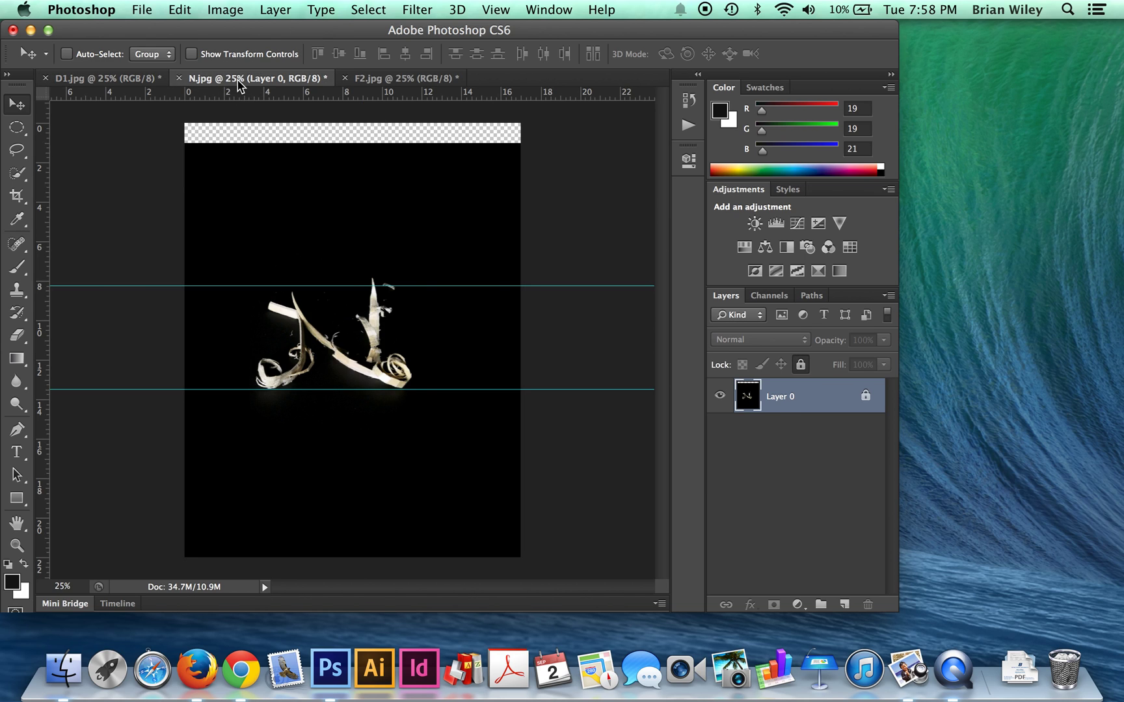
drag(40, 316, 338, 350)
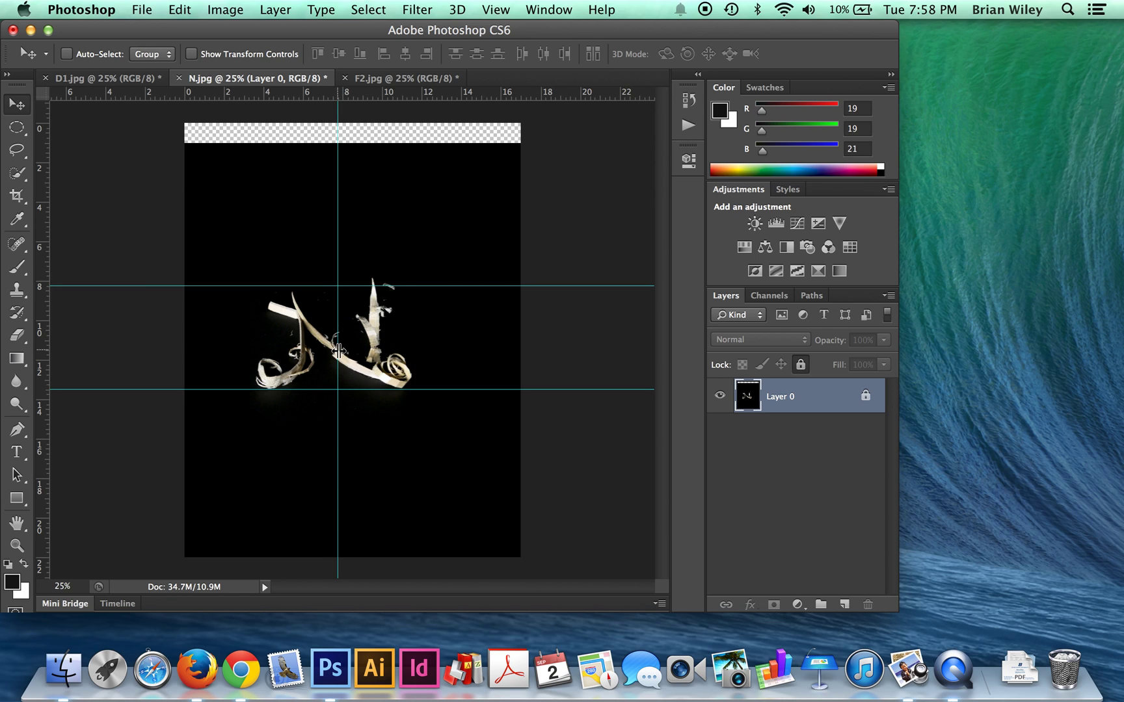
click(398, 78)
drag(41, 308, 353, 348)
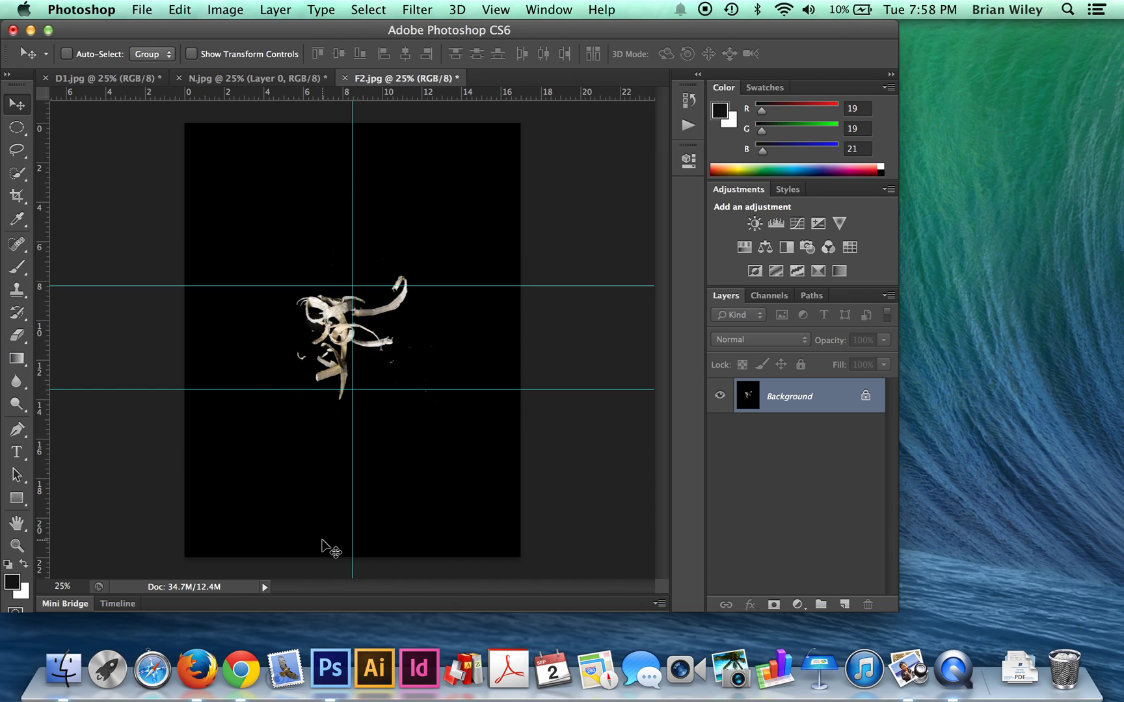
Step: Activate the Crop tool on D1.jpg with the 8.5 x 11 aspect ratio preset
click(74, 78)
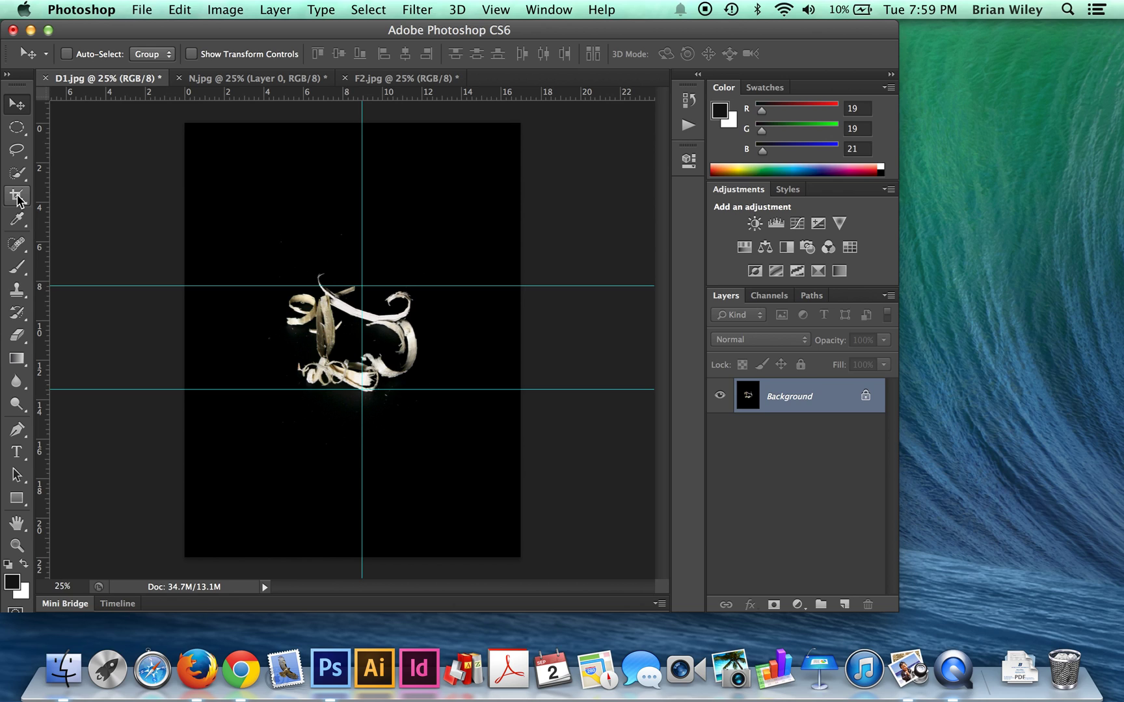
click(18, 246)
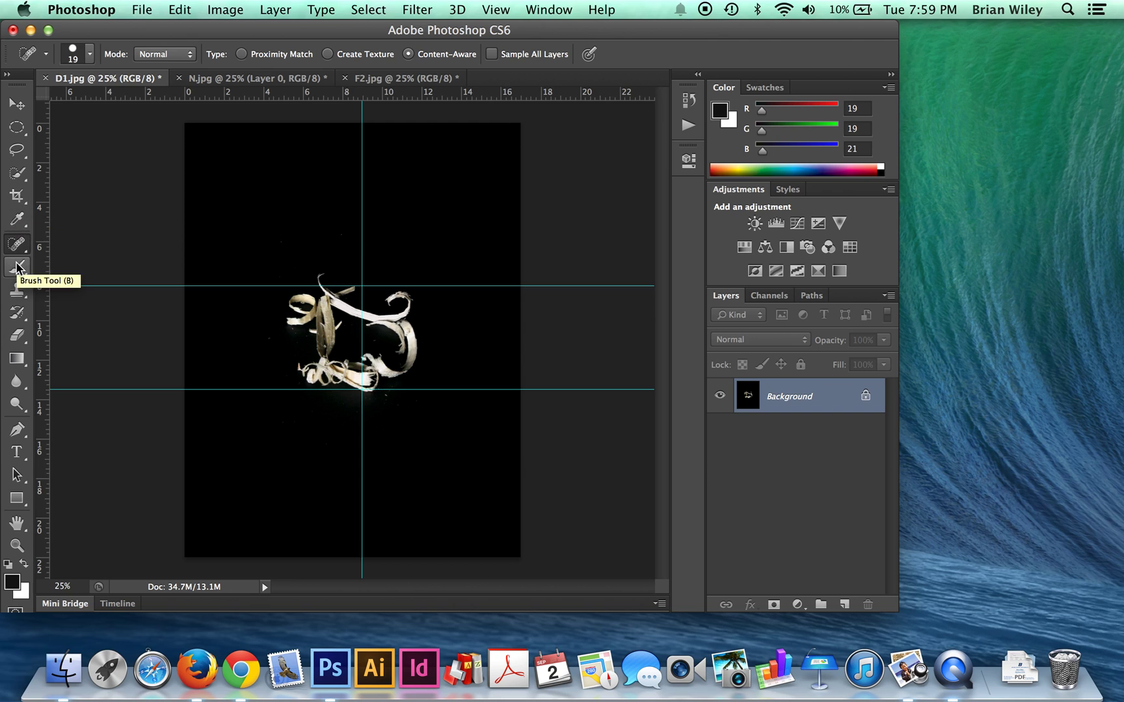
click(16, 221)
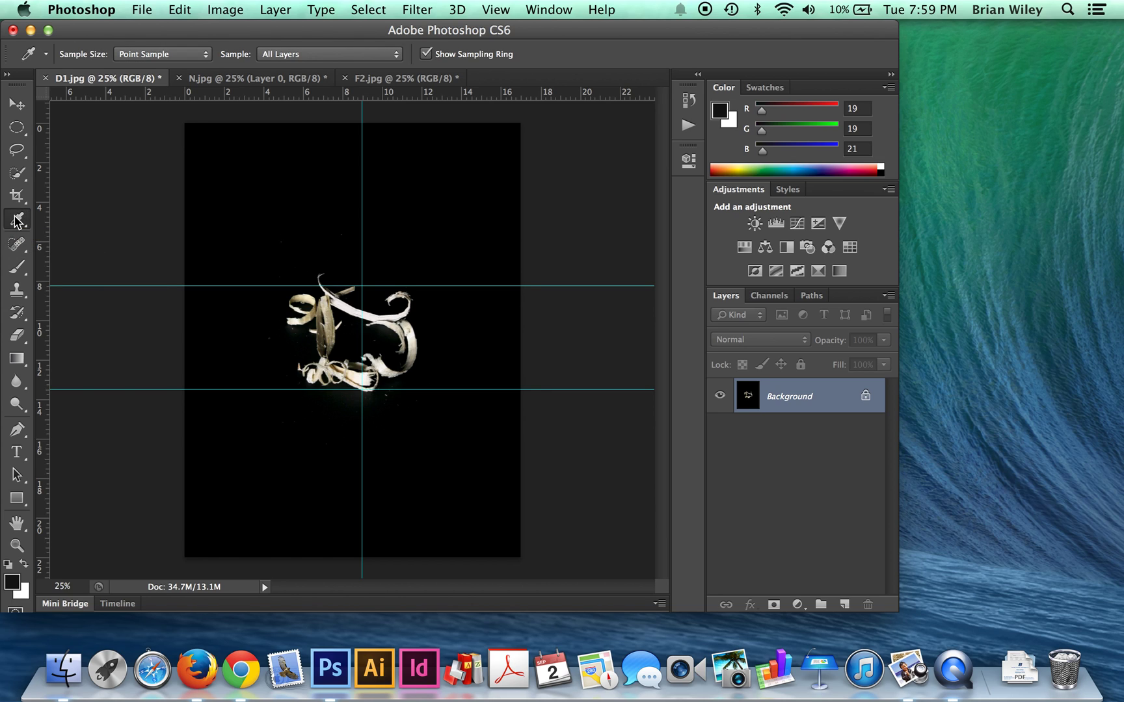
key(c)
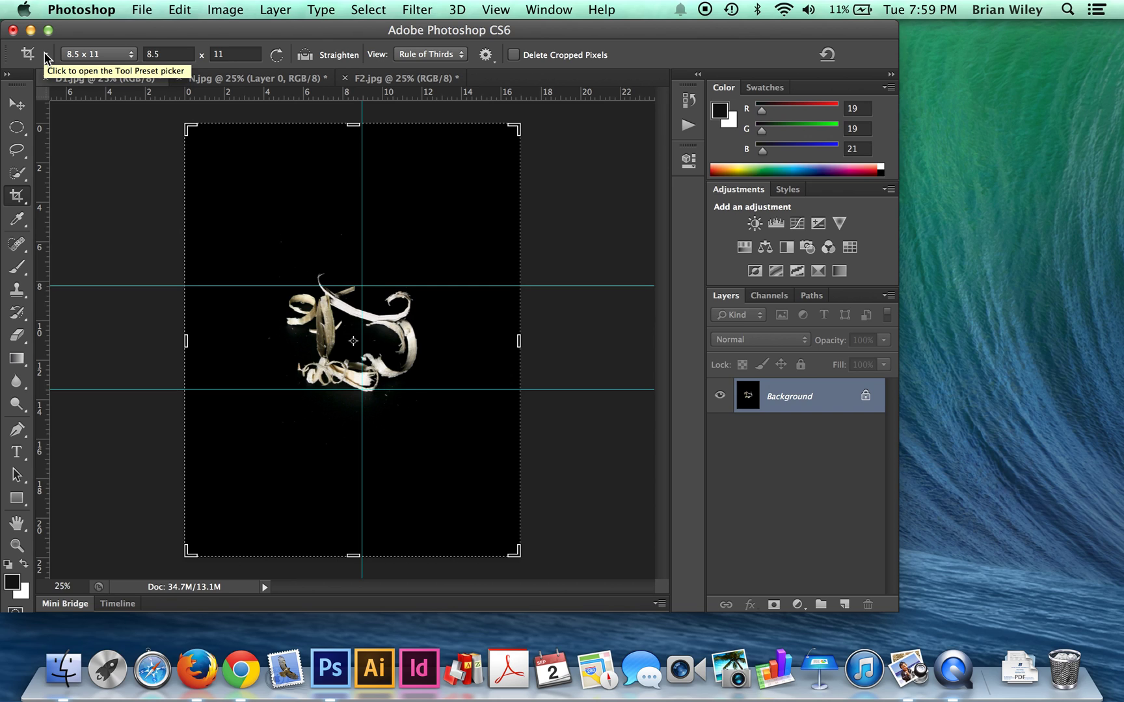
click(124, 54)
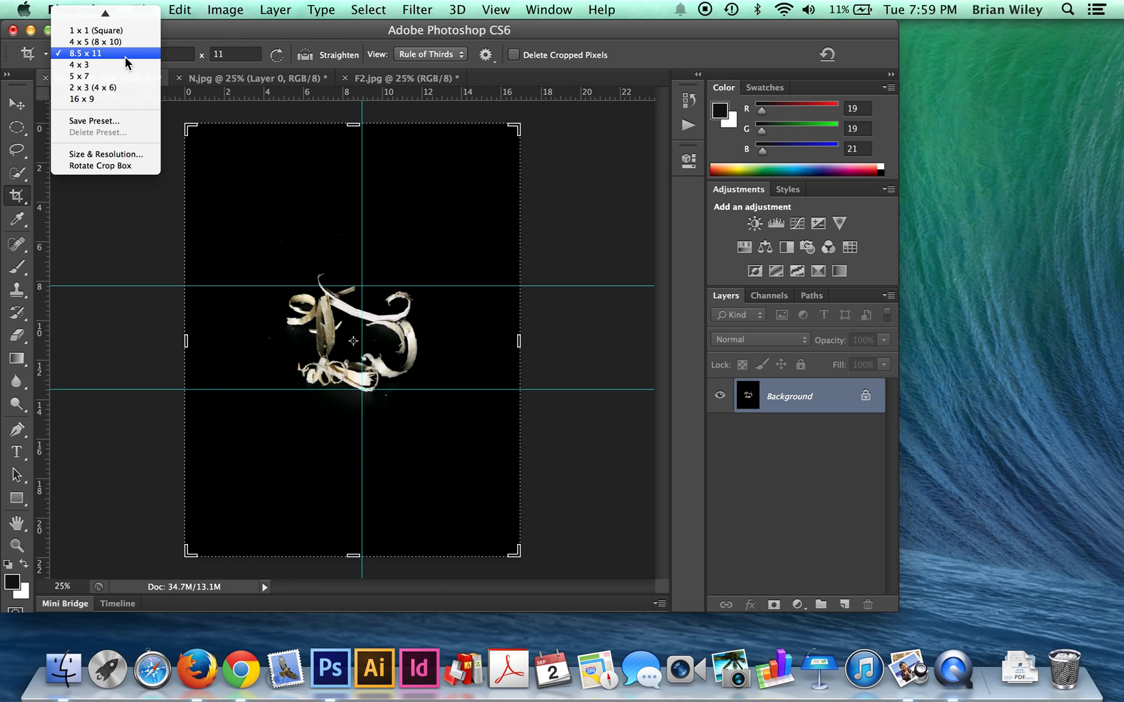
mouse_move(127, 3)
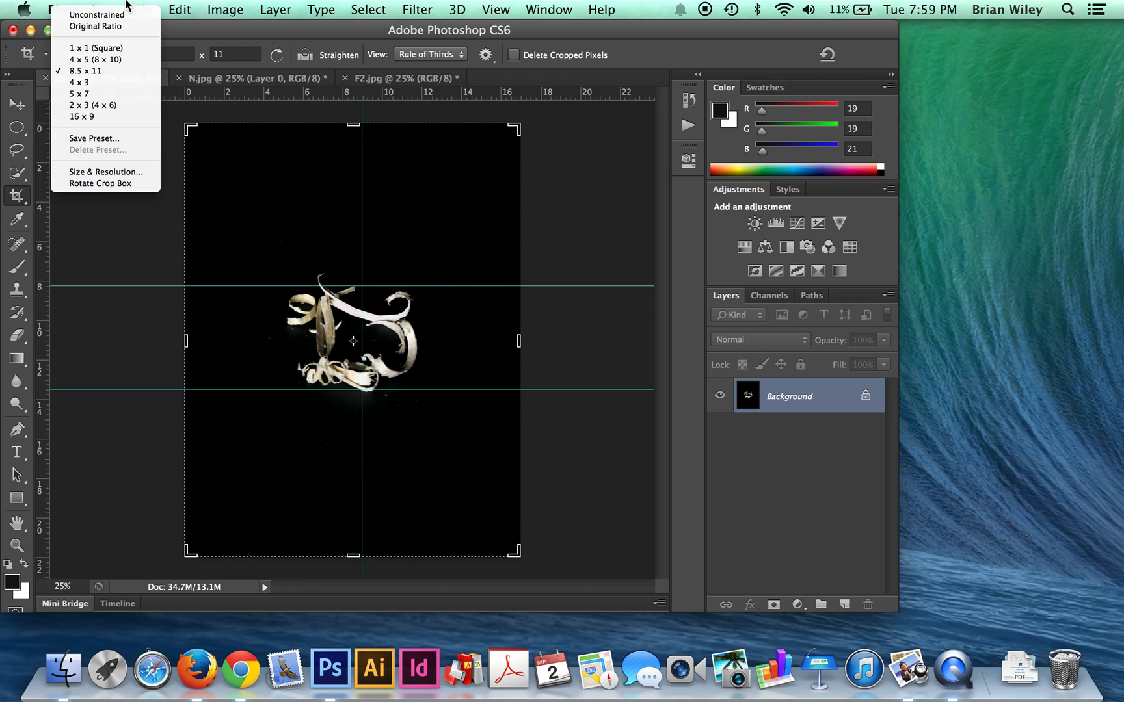
click(128, 70)
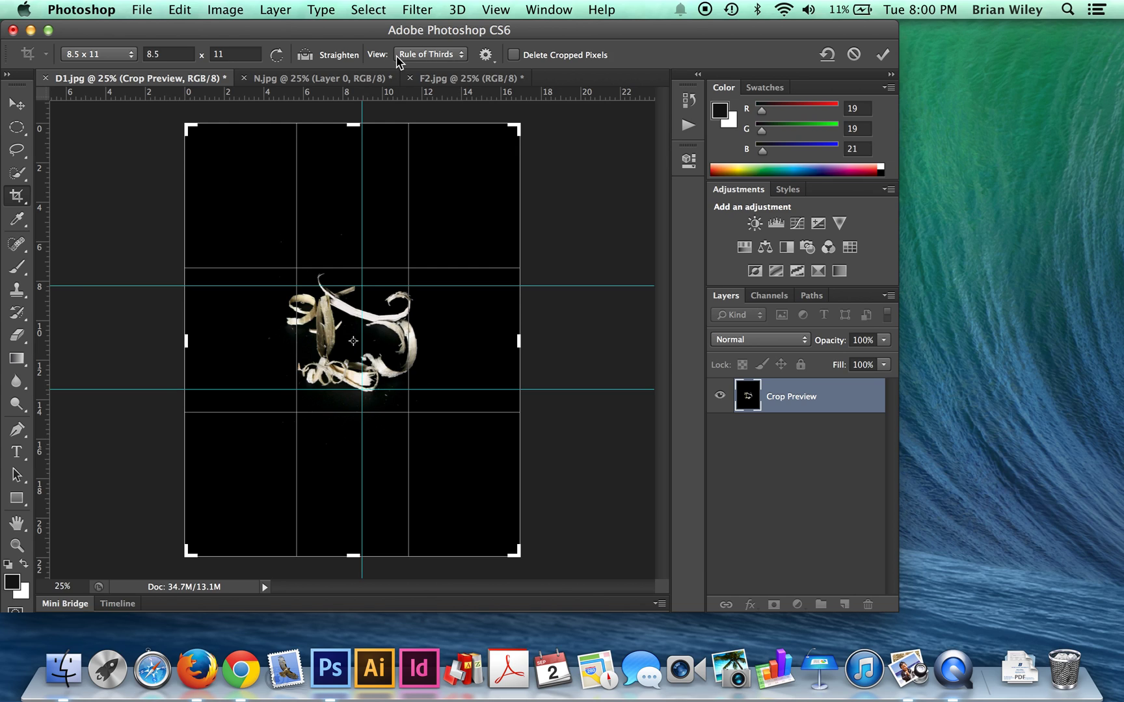
Step: Try the Diagonal and Grid crop overlays on D1.jpg and switch back to Rule of Thirds
click(424, 58)
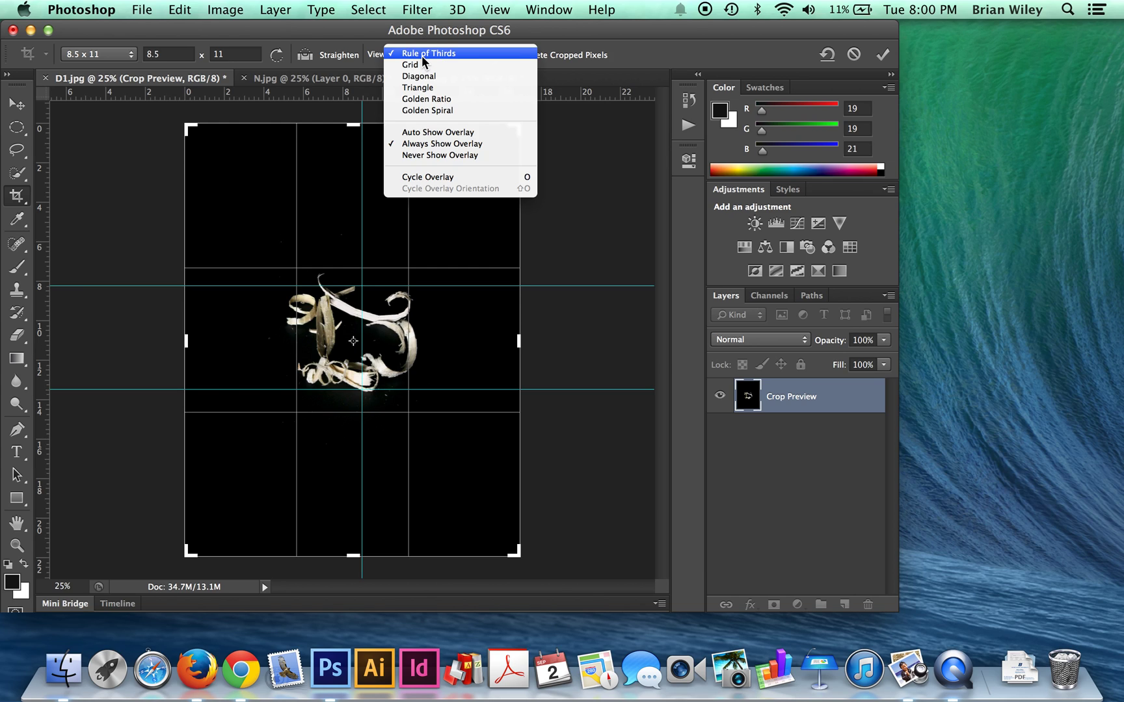
click(419, 76)
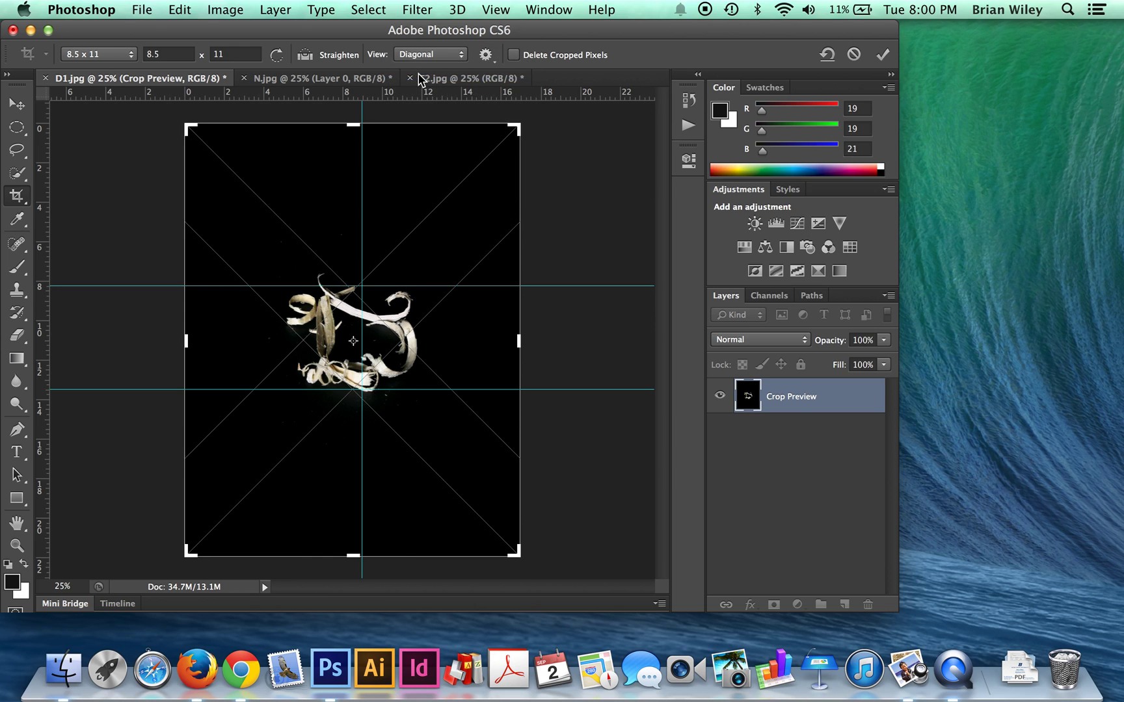
click(432, 49)
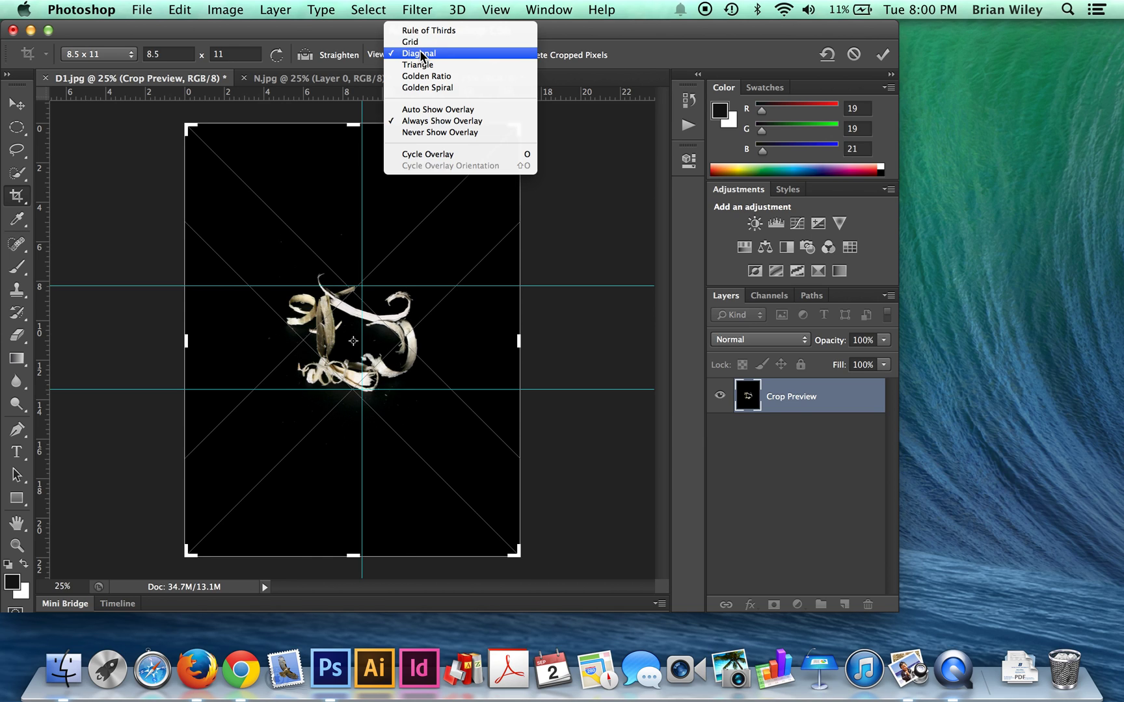
click(412, 41)
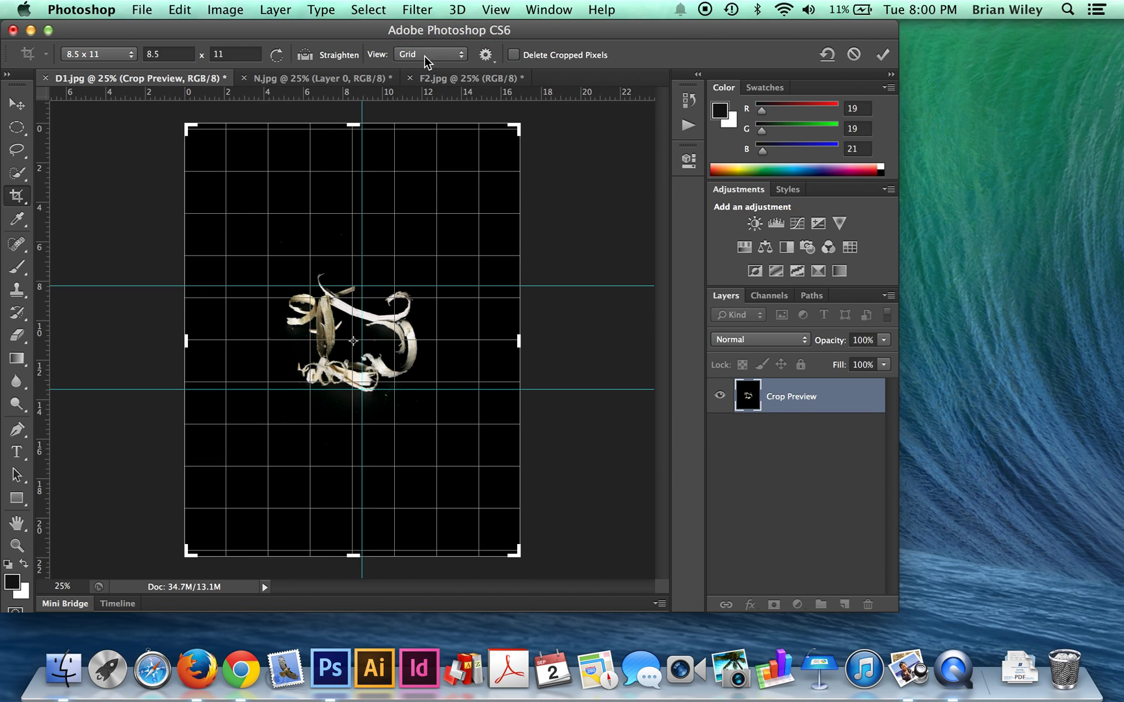
click(424, 55)
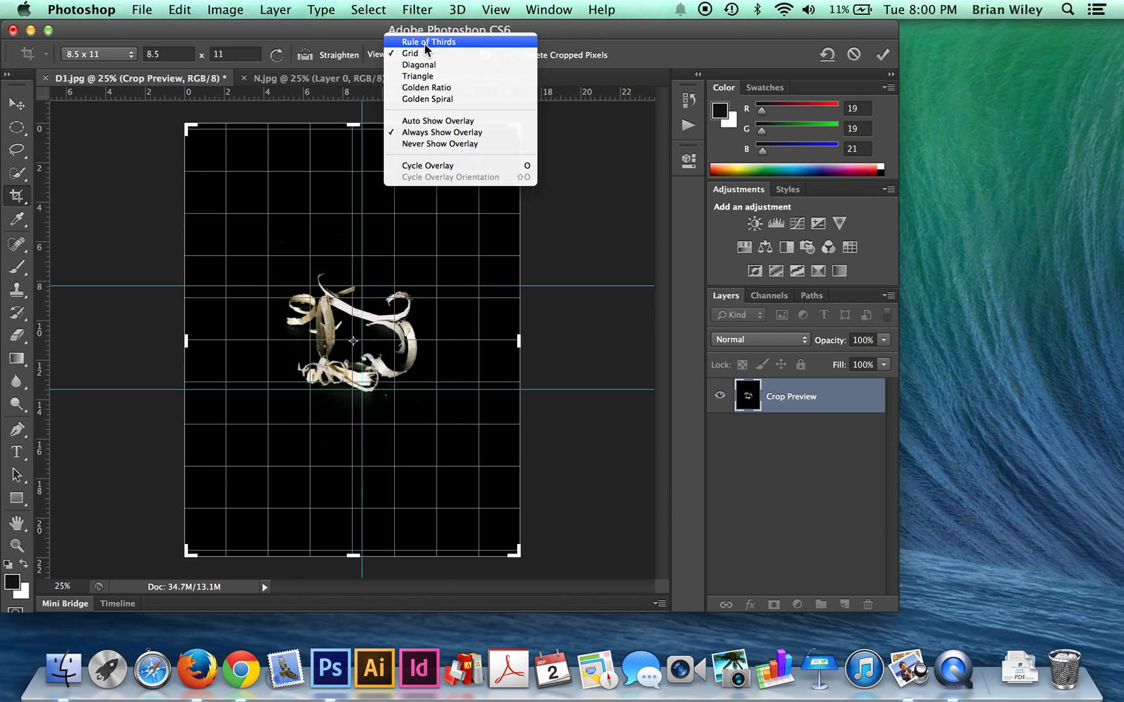
click(423, 45)
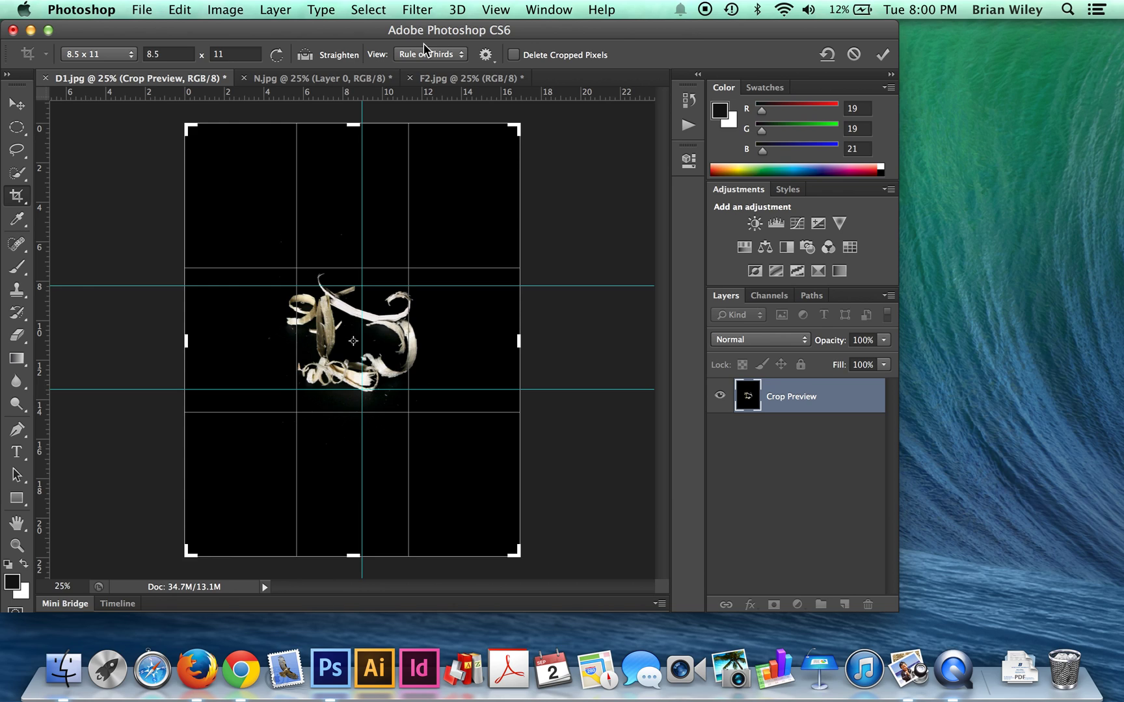
Step: Try cropping D1.jpg inward from its upper-left corner with Delete Cropped Pixels turned off
click(513, 55)
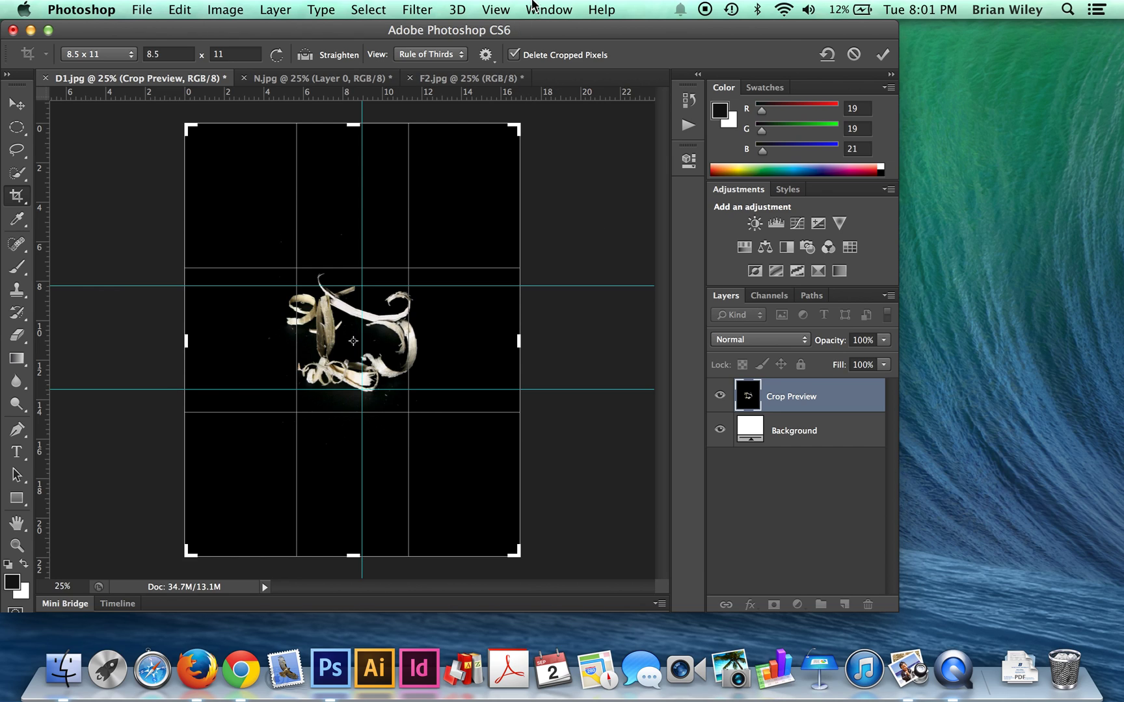
click(513, 55)
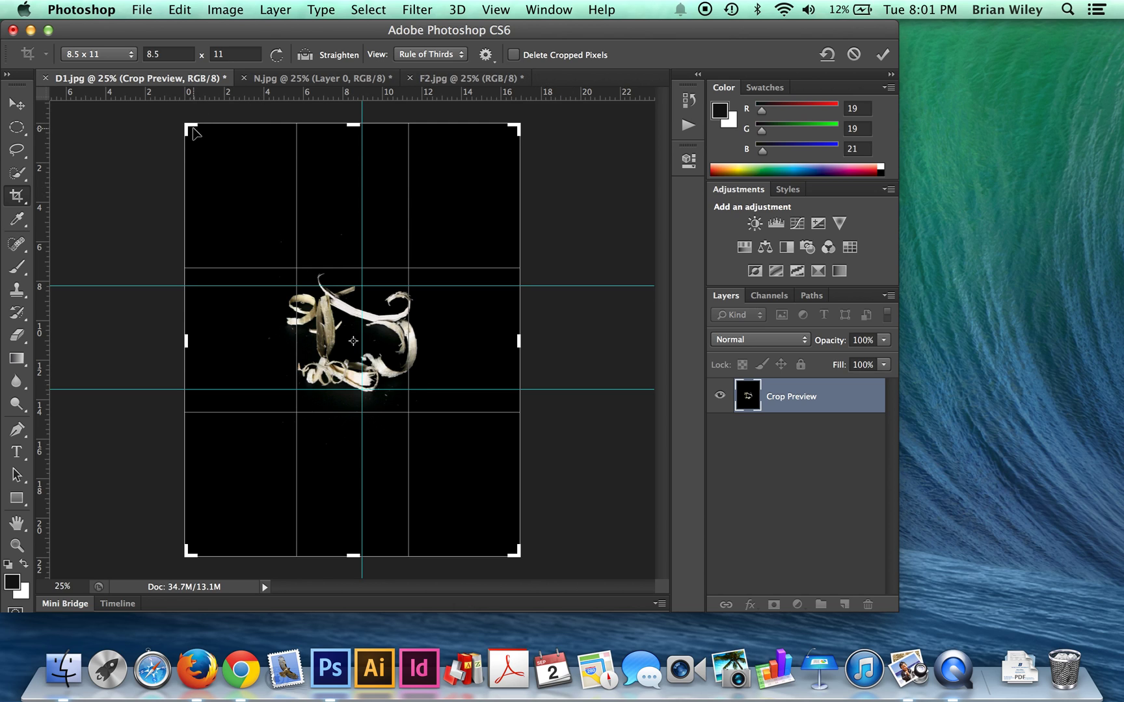
drag(184, 125, 228, 165)
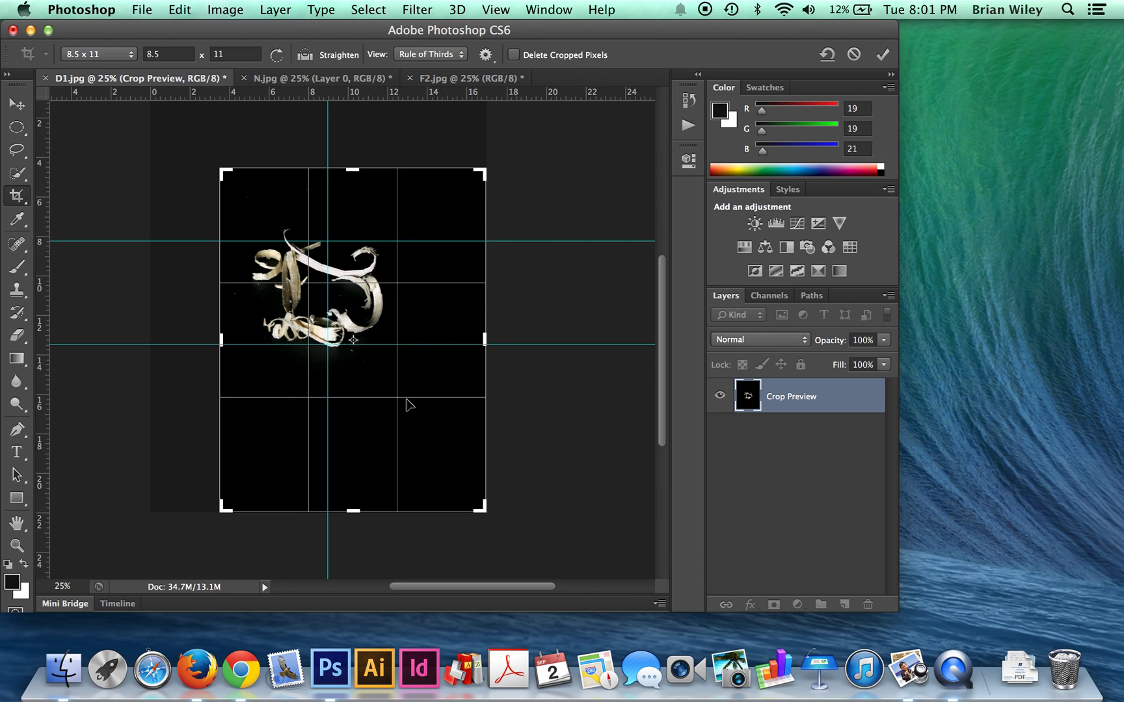
key(Return)
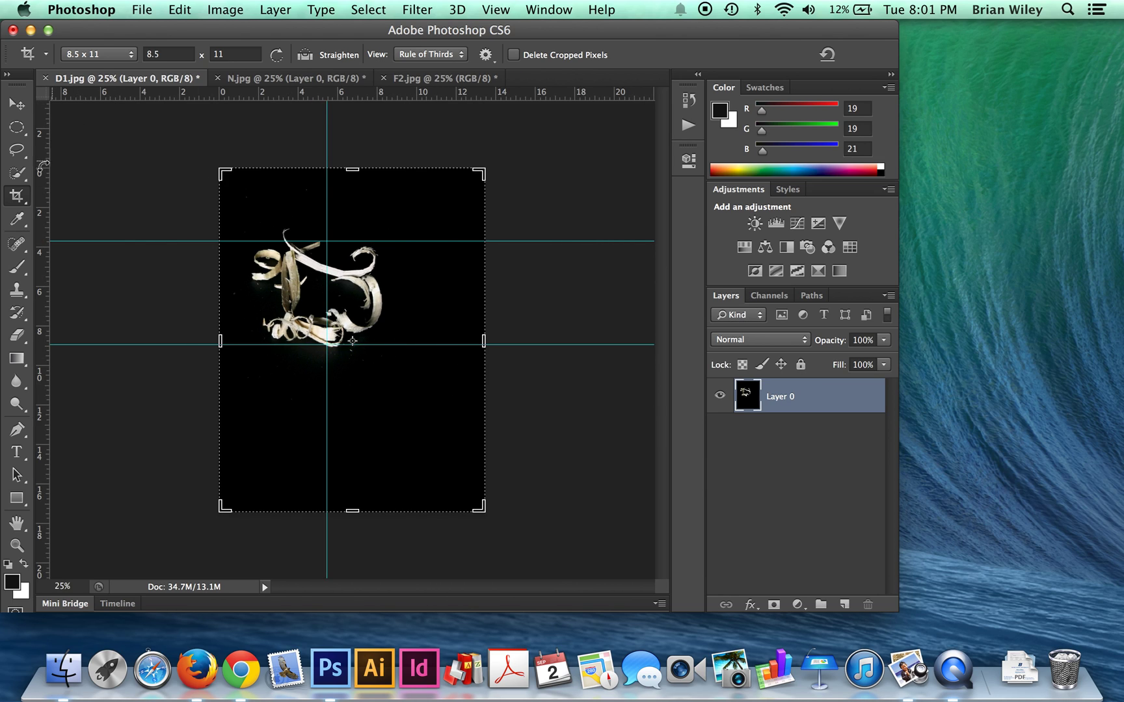
click(19, 125)
click(18, 104)
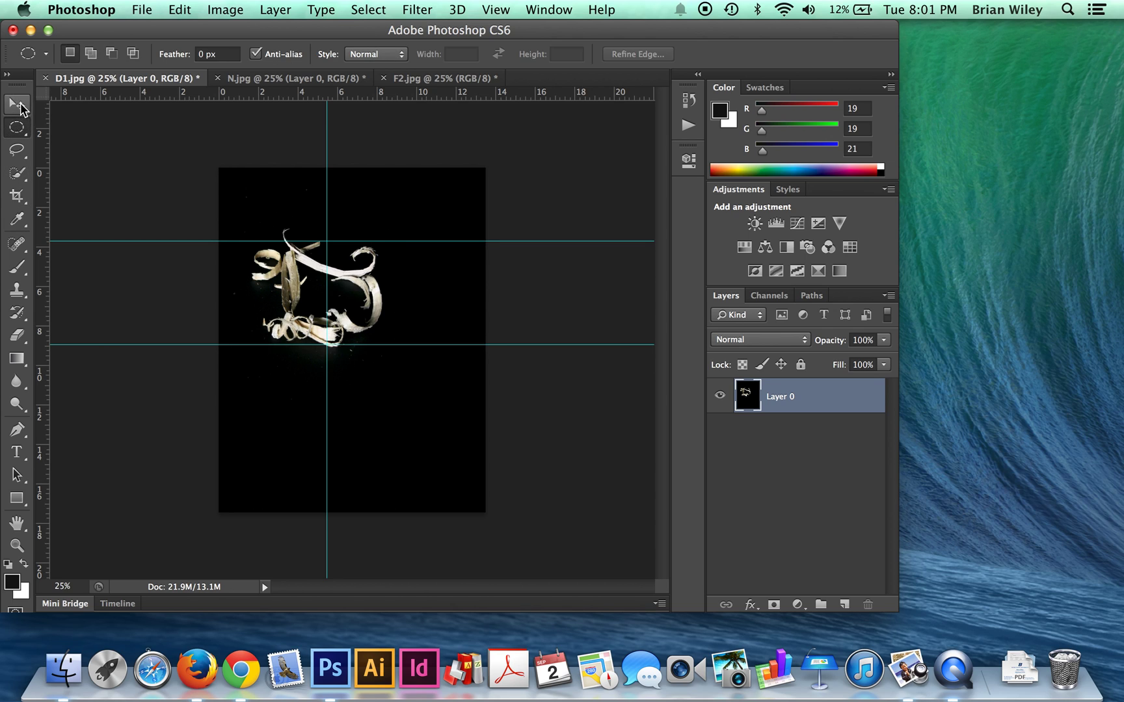
Step: Reopen the crop on D1.jpg and resize the frame so its thirds lines match the two horizontal guides
click(20, 197)
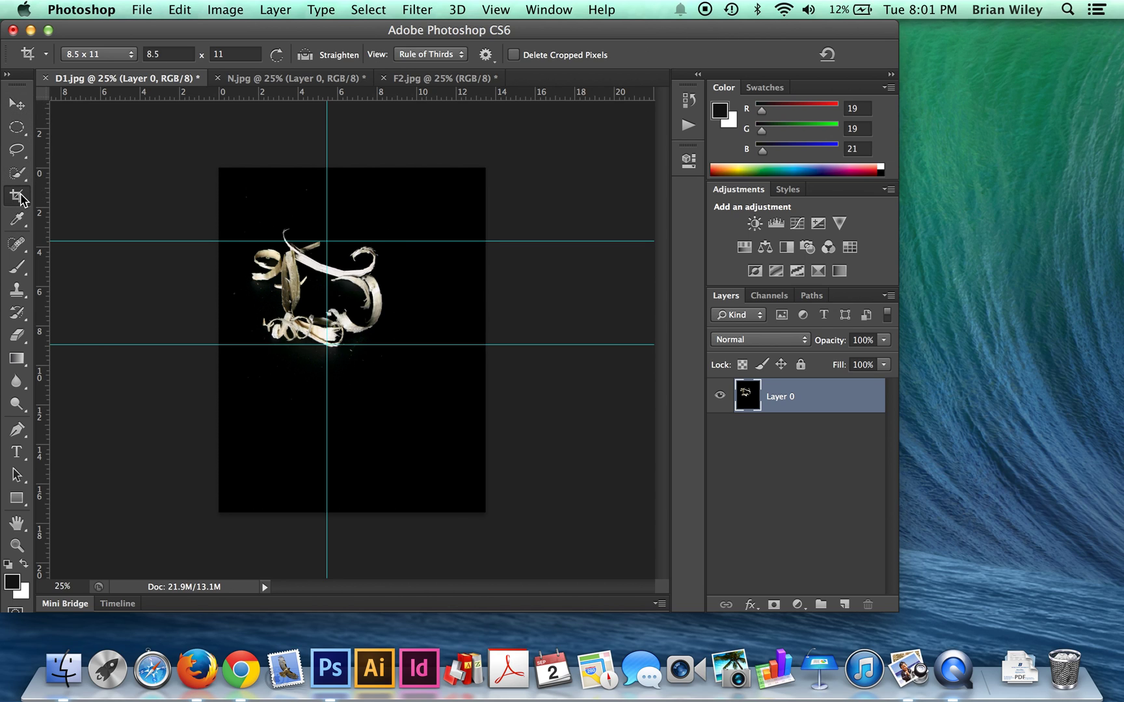
click(225, 171)
drag(224, 171, 218, 158)
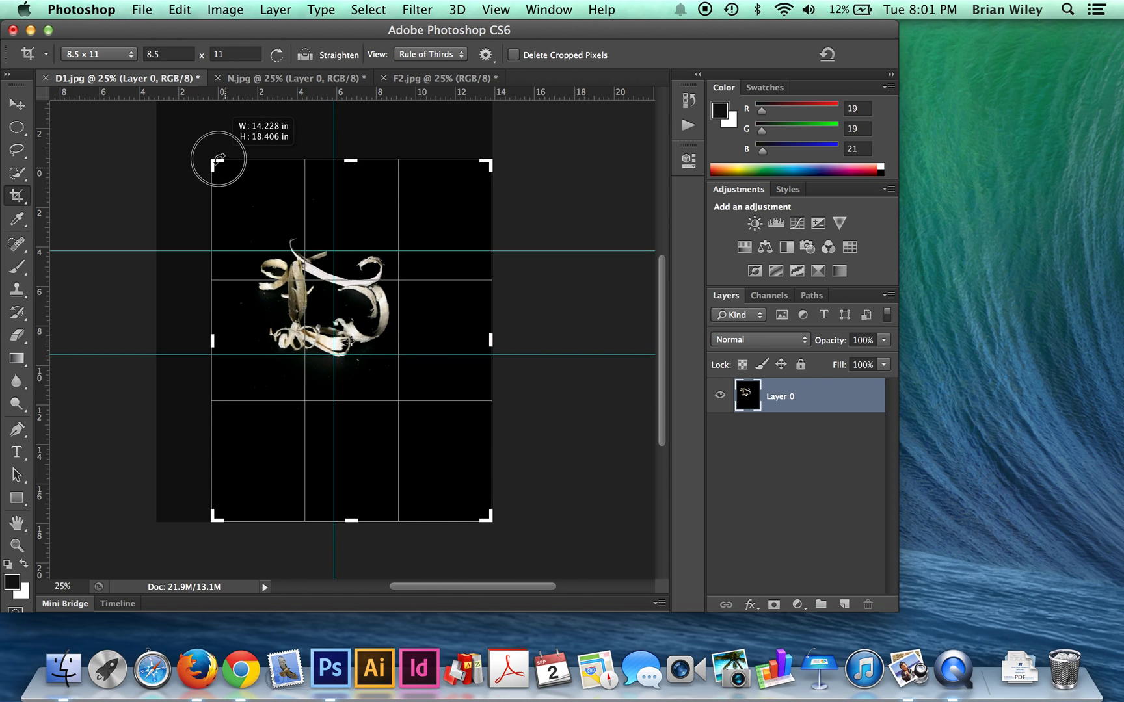
drag(219, 159, 197, 139)
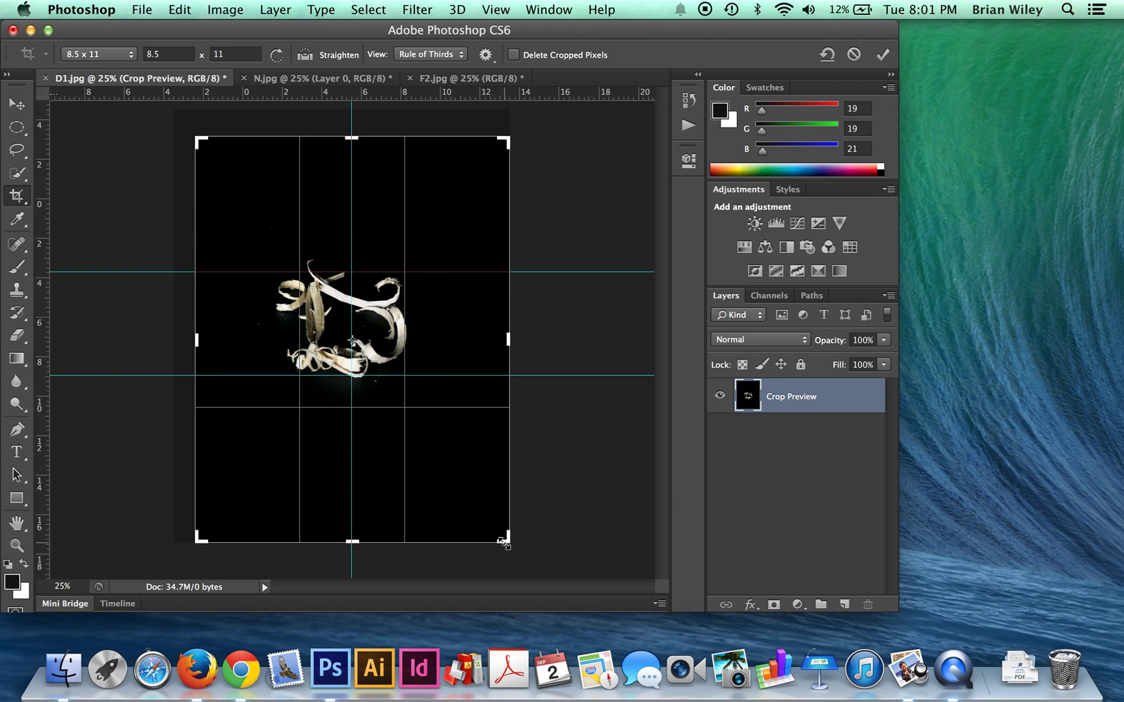
drag(504, 541, 487, 517)
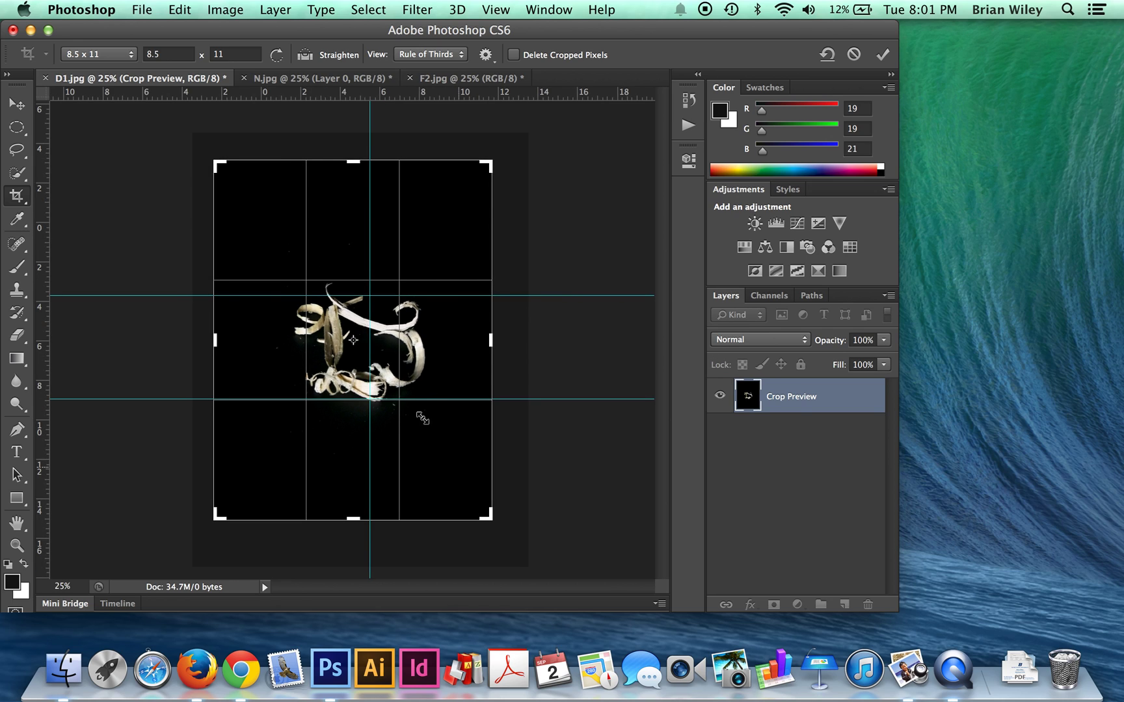
drag(215, 160, 225, 175)
drag(481, 509, 475, 500)
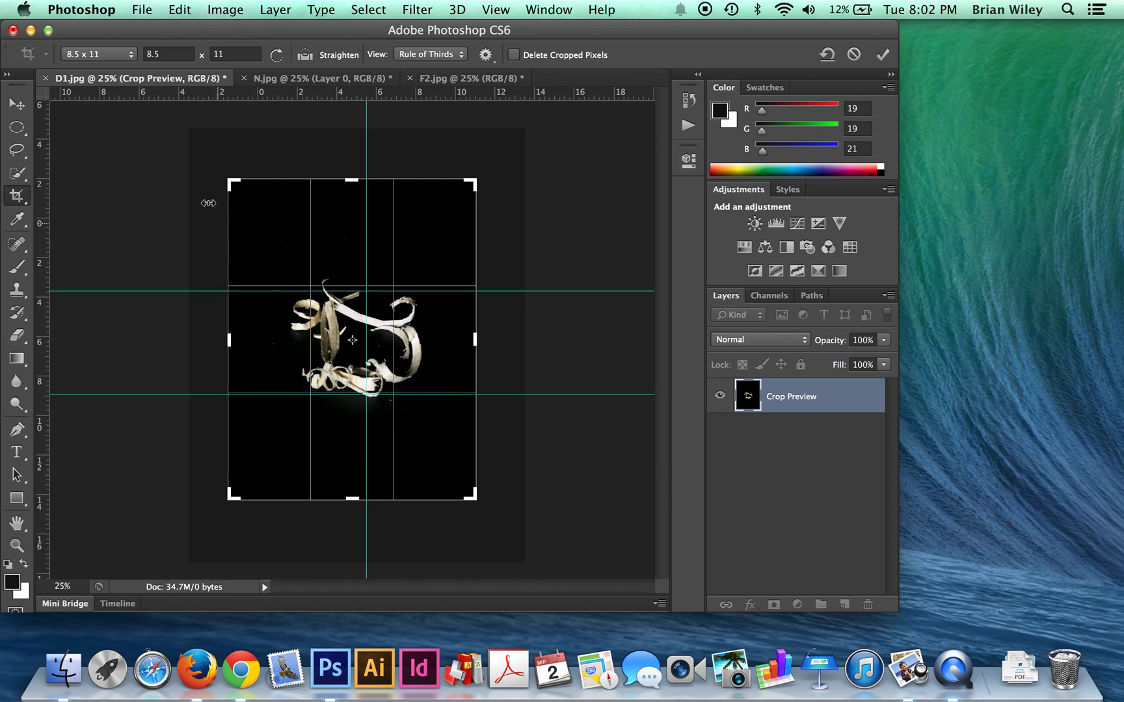
drag(228, 180, 233, 185)
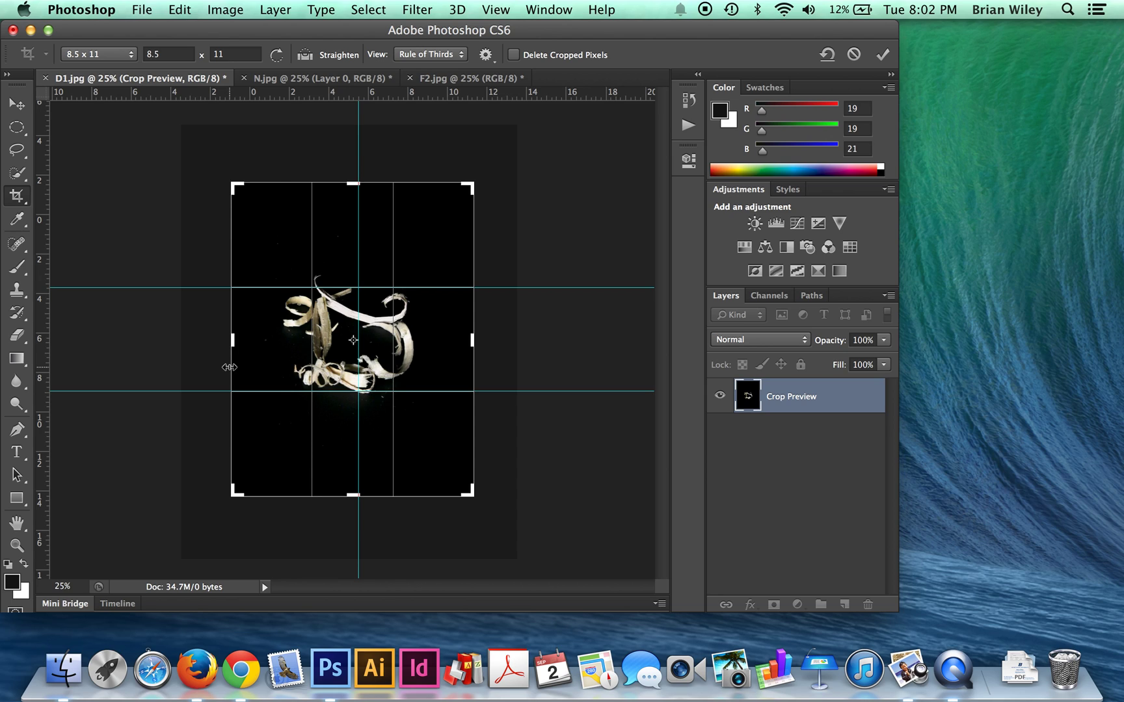
Step: Nudge the D1.jpg image left until its vertical guide is centred in the crop frame, and apply the crop
key(Left)
key(Left)
key(Left)
key(Left)
key(Left)
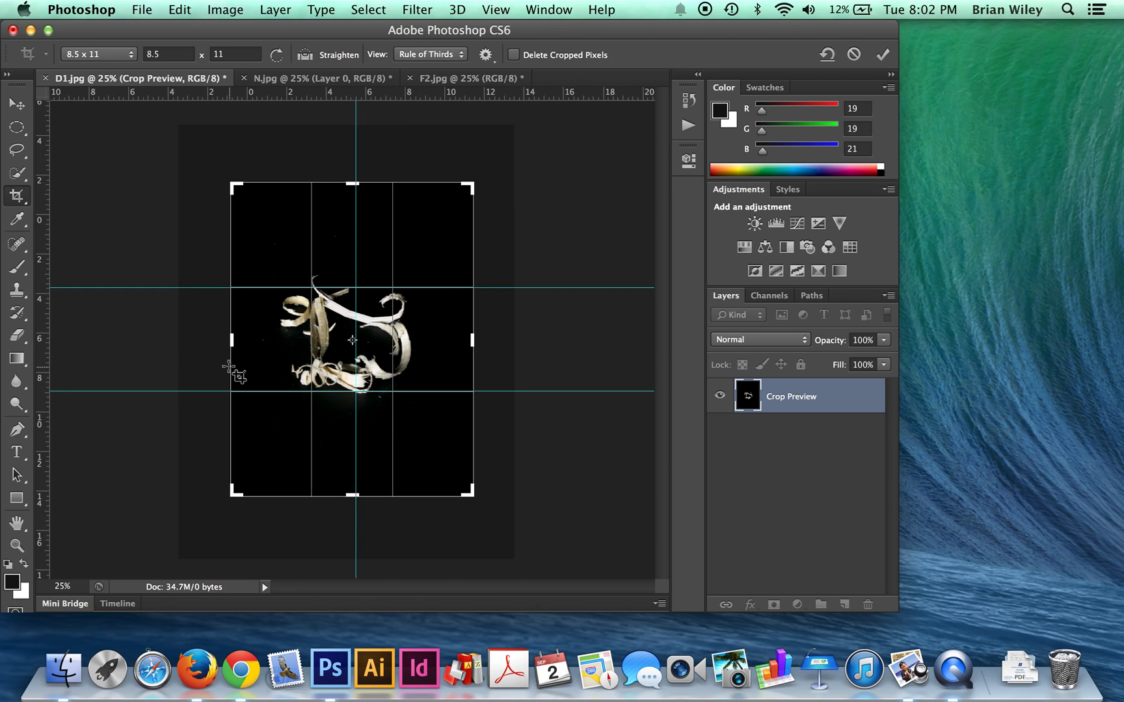
key(Left)
key(Left)
key(Left)
key(Left)
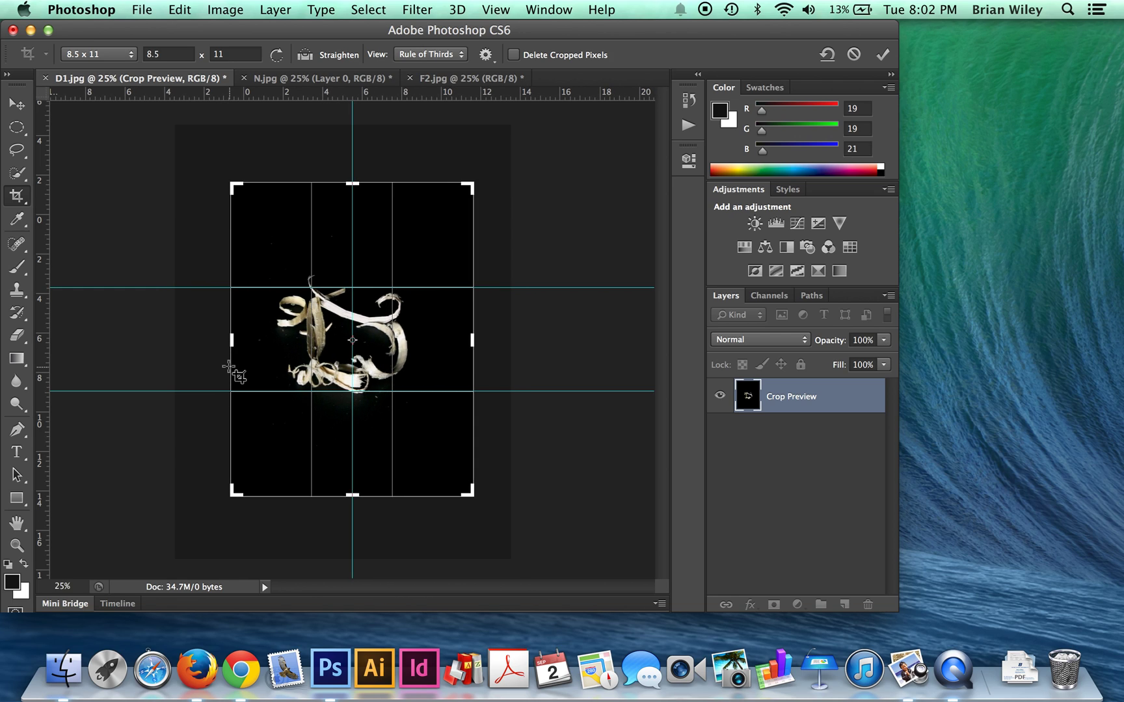
double_click(427, 228)
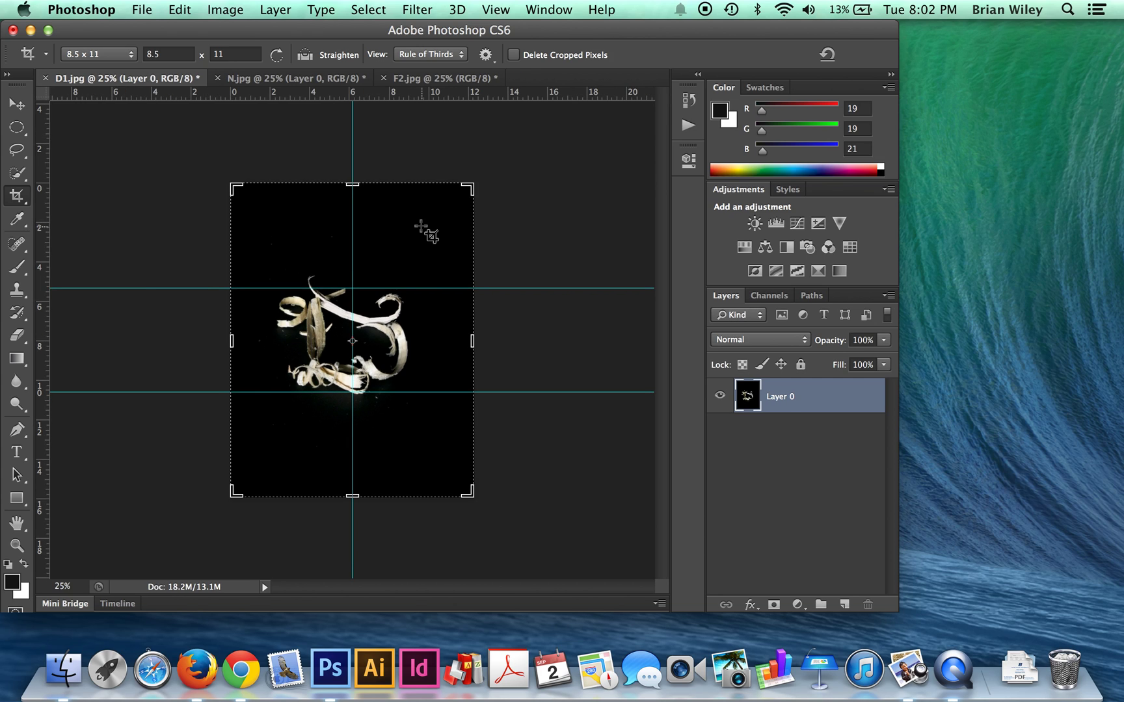
Step: Reopen the crop on D1.jpg, shift the letter slightly right for visual centring, and apply it
click(241, 183)
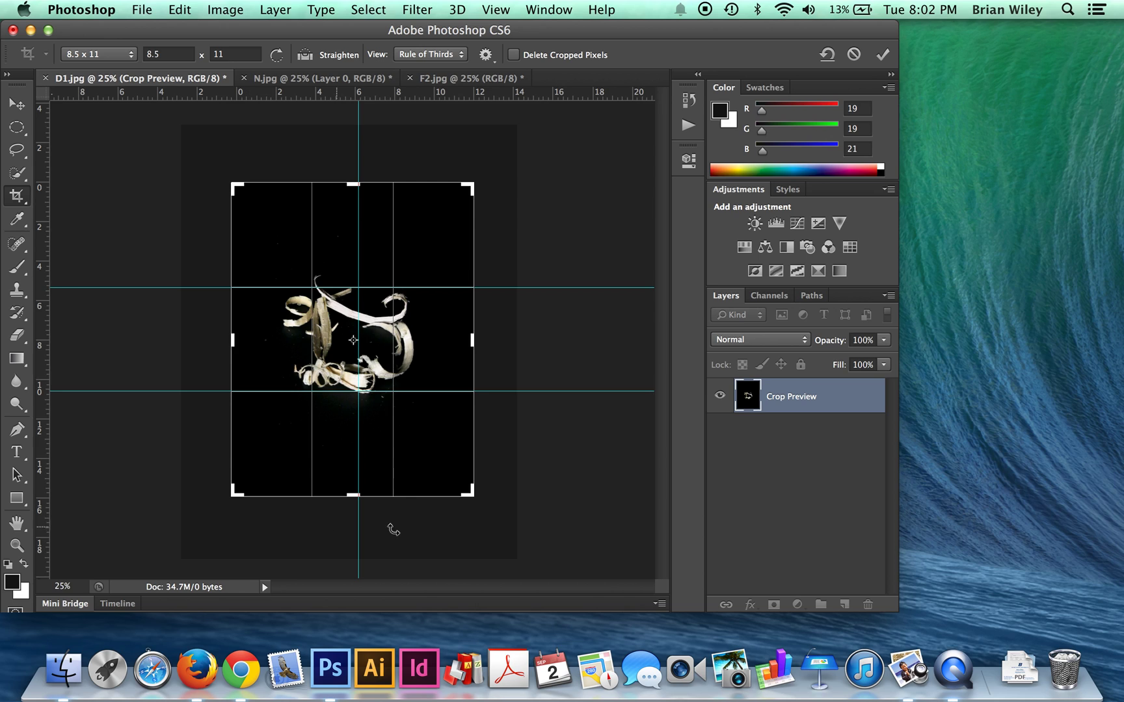
double_click(444, 337)
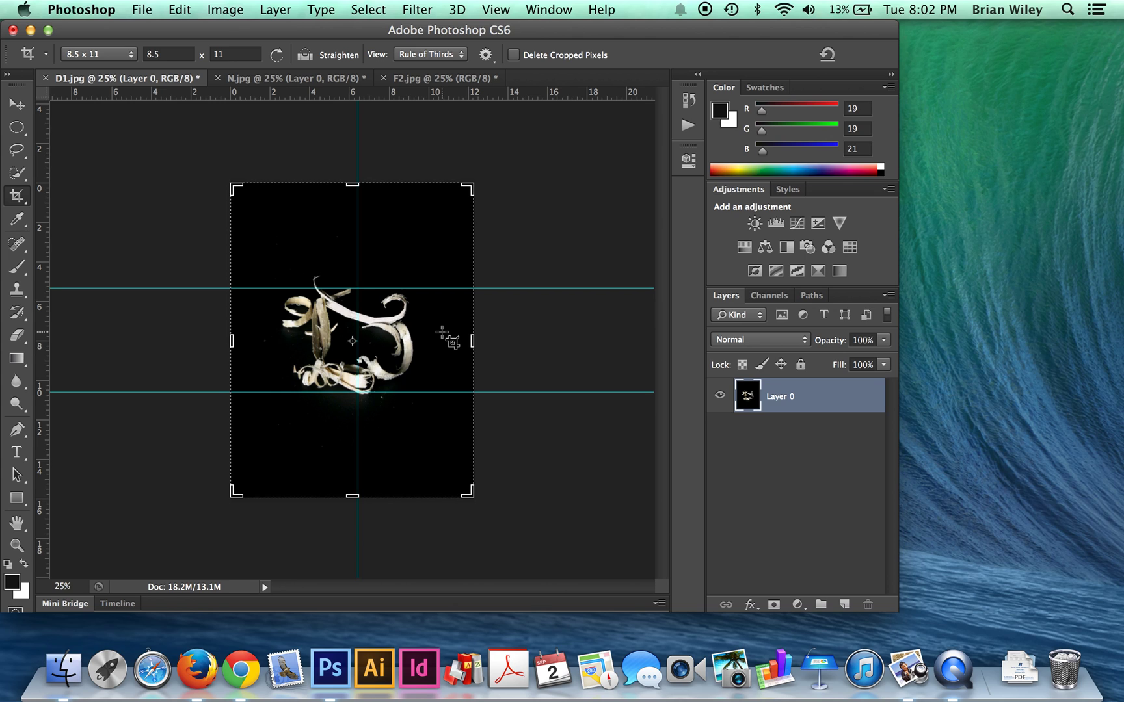
click(444, 336)
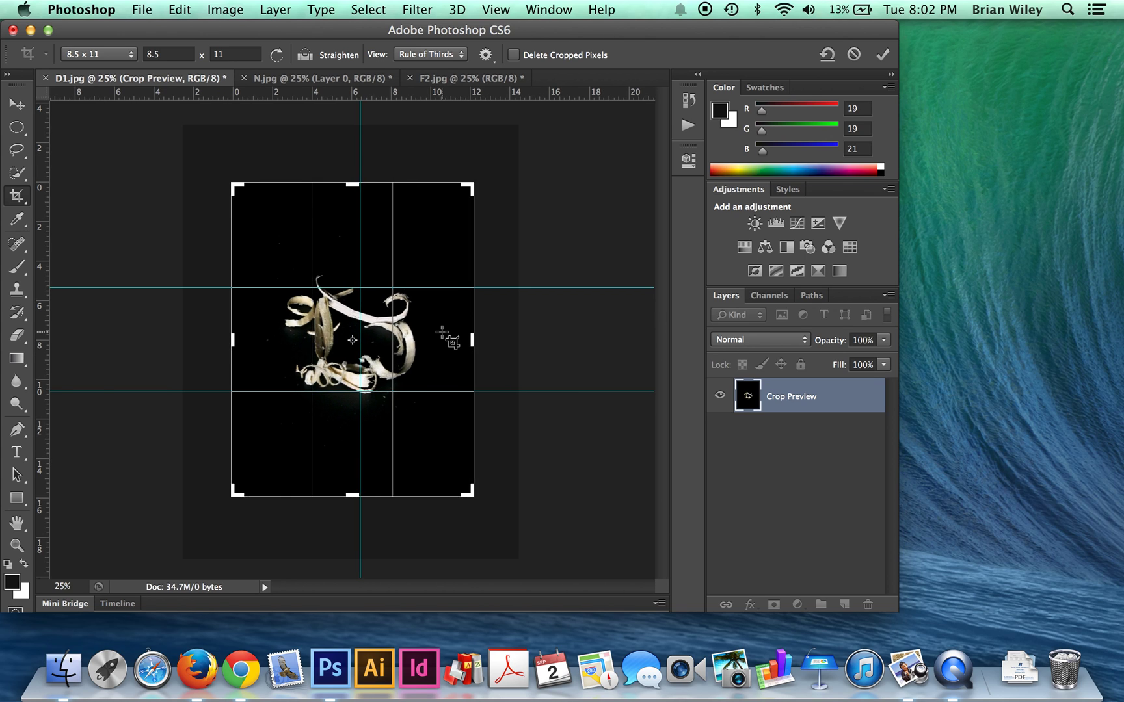
key(Right)
key(Right)
key(Right)
key(Right)
key(Return)
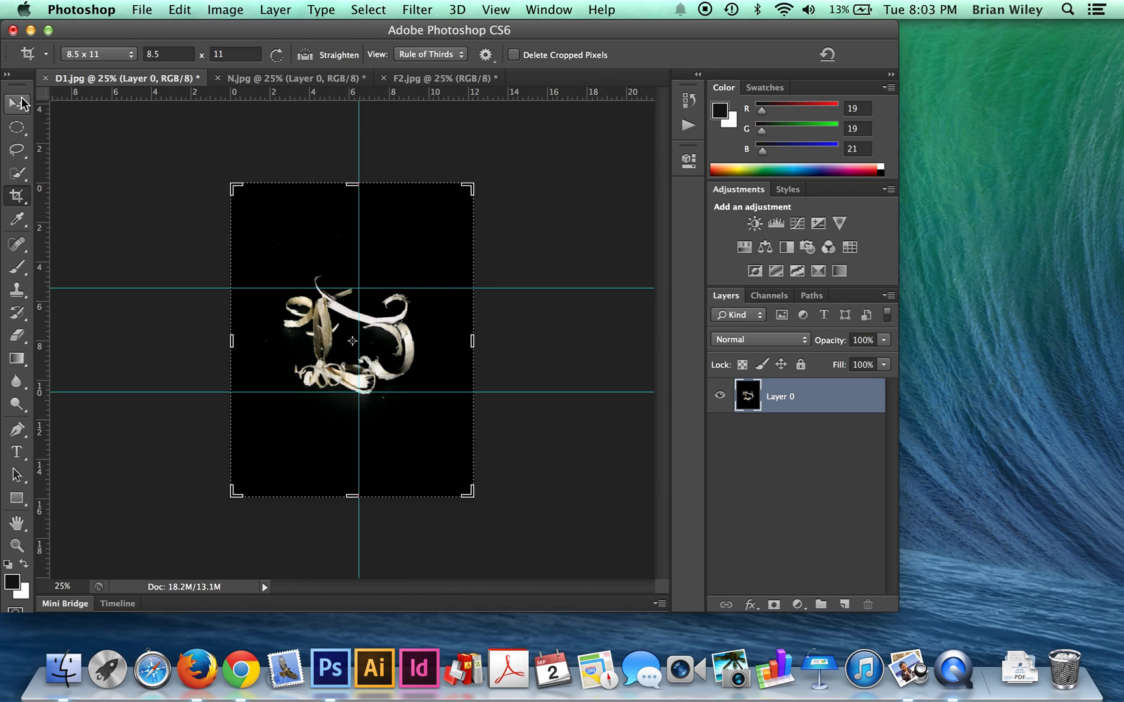
Step: Toggle the guides on D1.jpg to check the letter's placement with the Move tool active, leaving the guides hidden
click(16, 103)
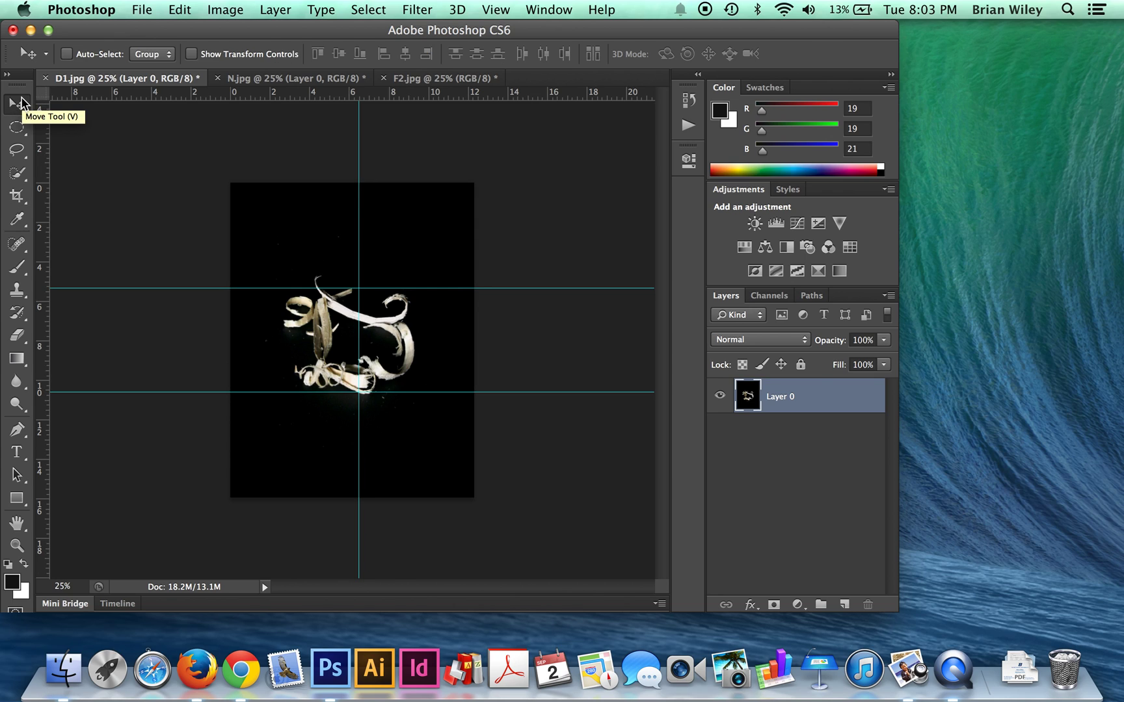
key(super+semicolon)
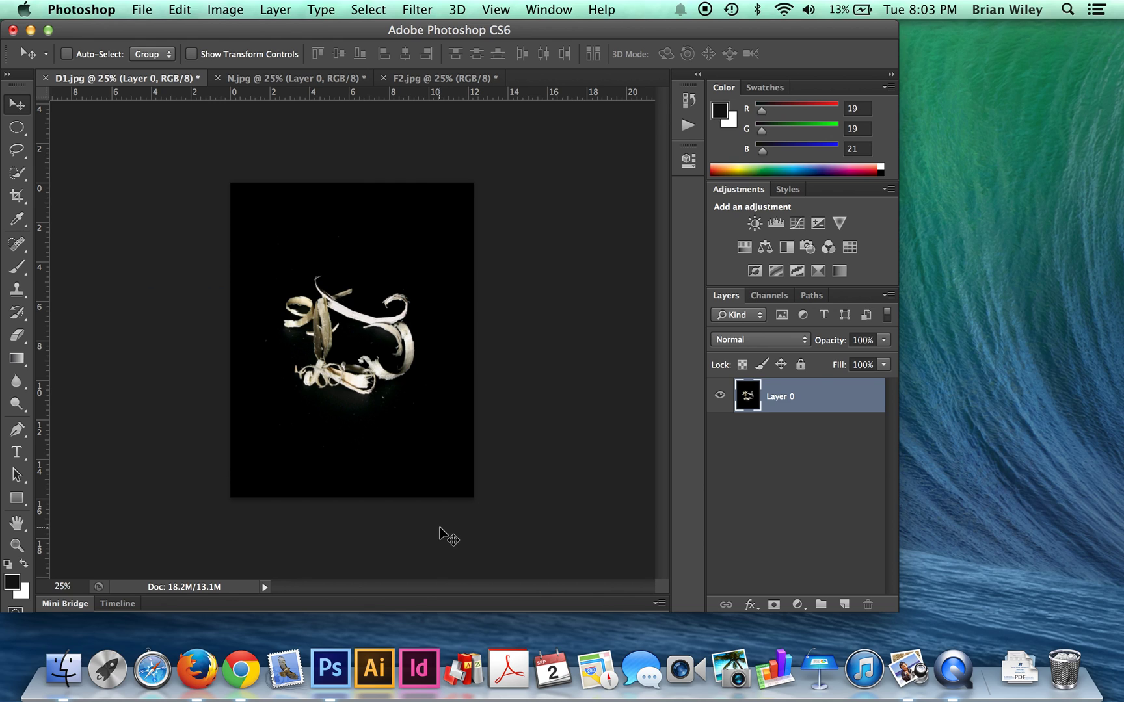
key(super+semicolon)
key(super+semicolon)
key(super+semicolon)
key(super+semicolon)
key(super+semicolon)
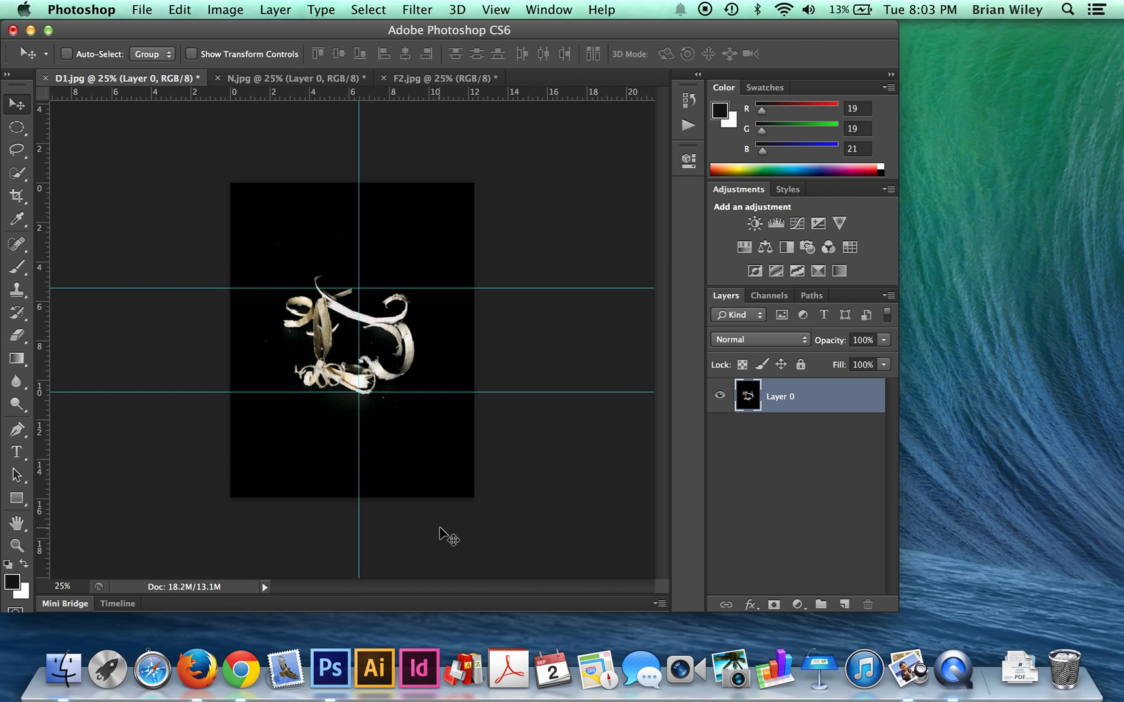
key(super+semicolon)
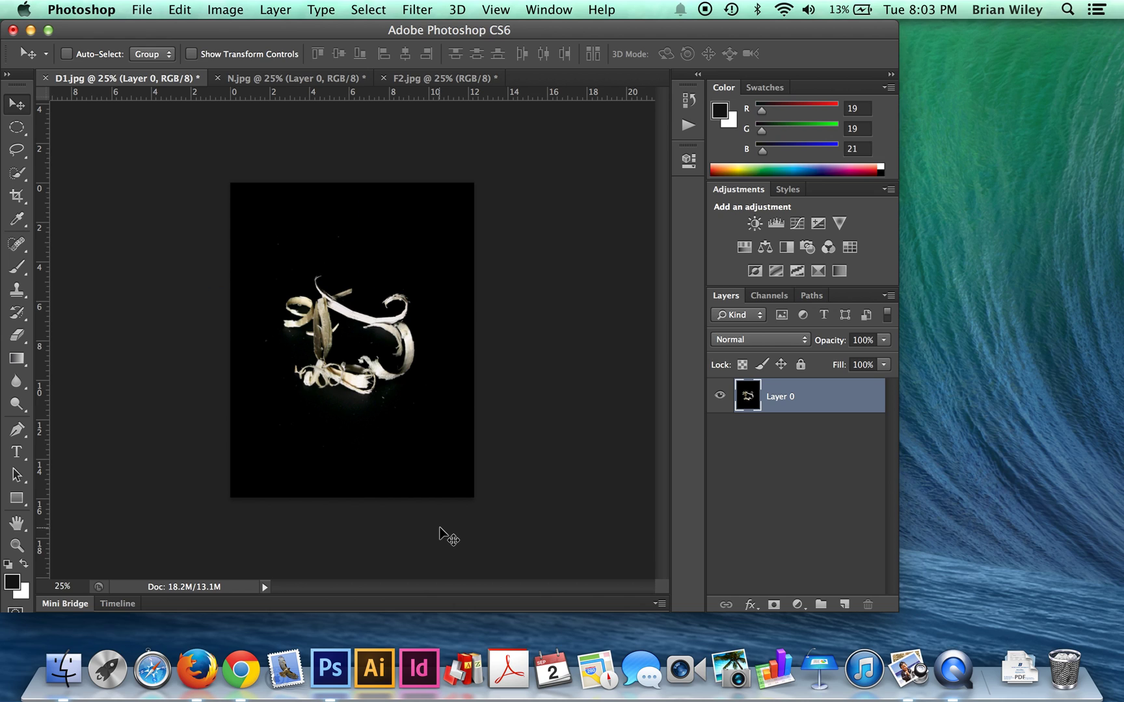
Step: Crop N.jpg at the 8.5 x 11 ratio, matching the thirds lines to the horizontal guides and centring near the vertical guide
click(266, 78)
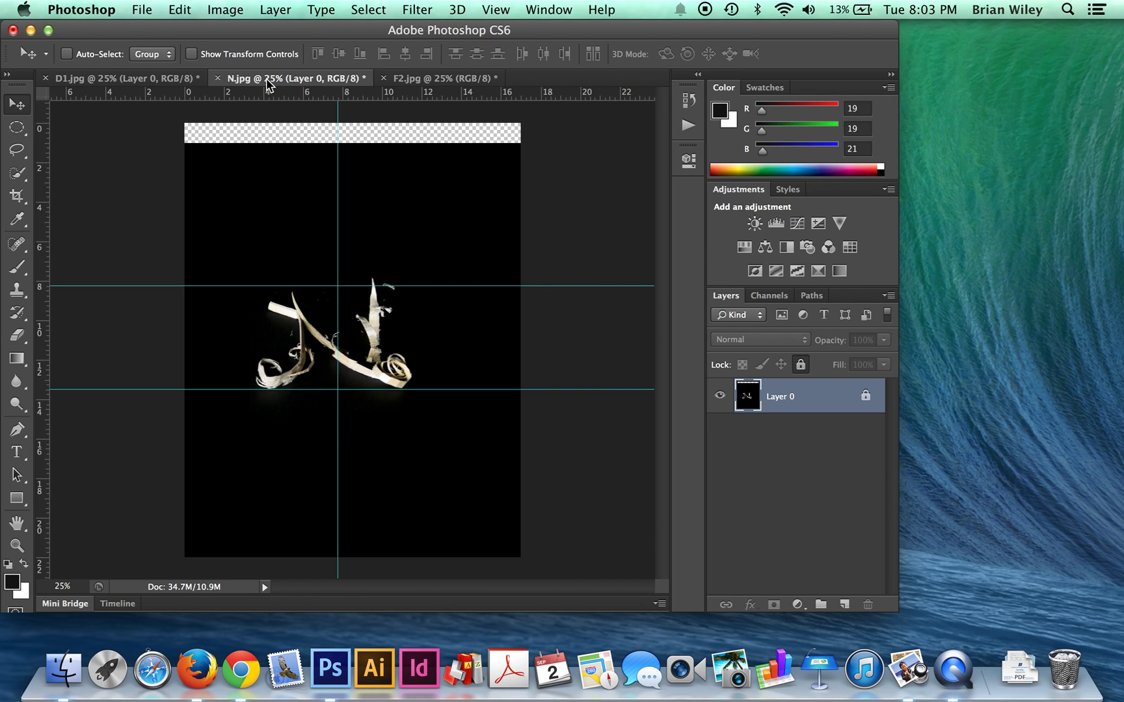
key(c)
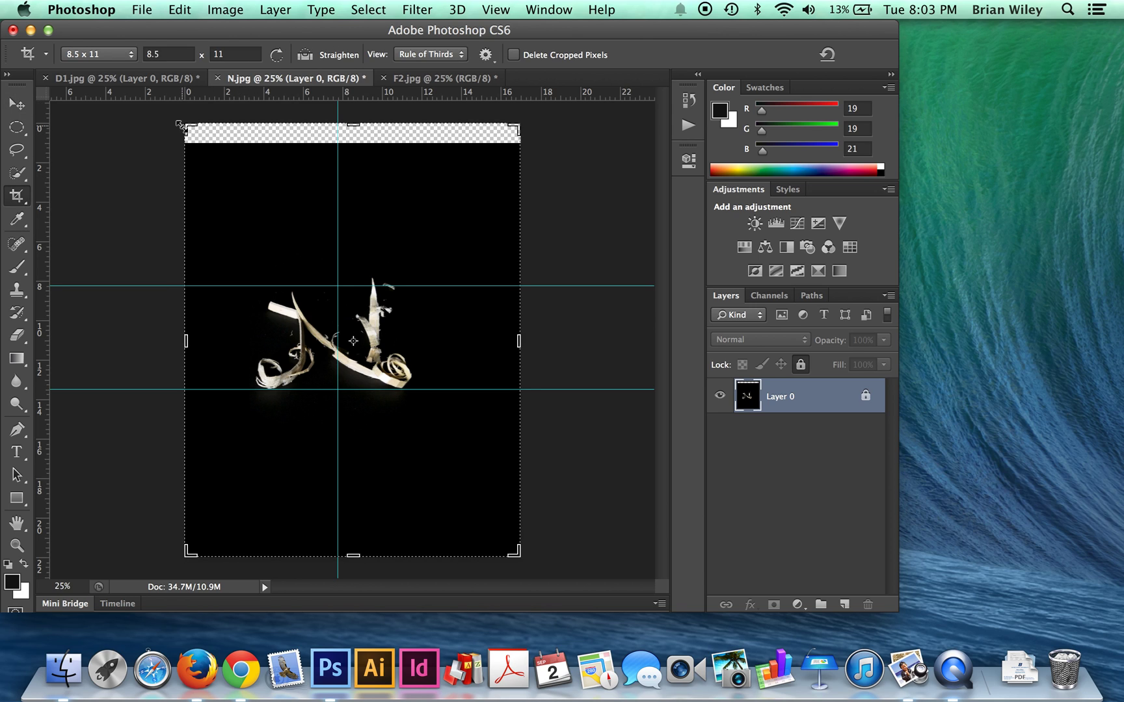
drag(180, 124, 229, 174)
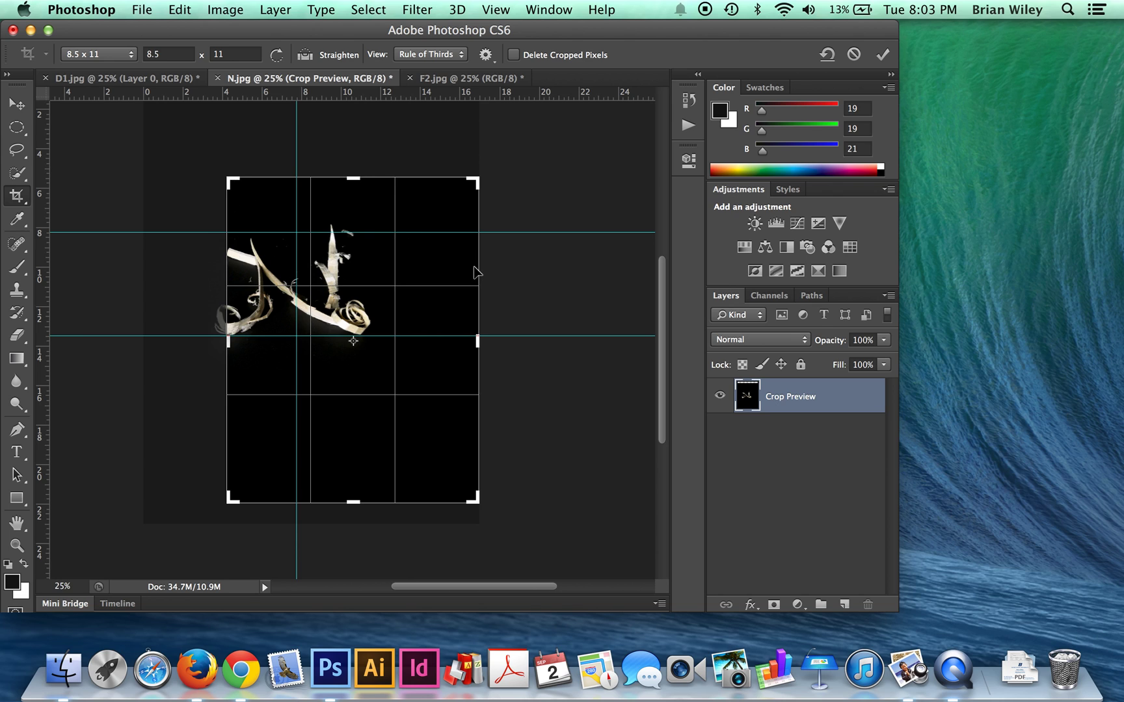
drag(407, 315, 478, 377)
drag(474, 499, 471, 496)
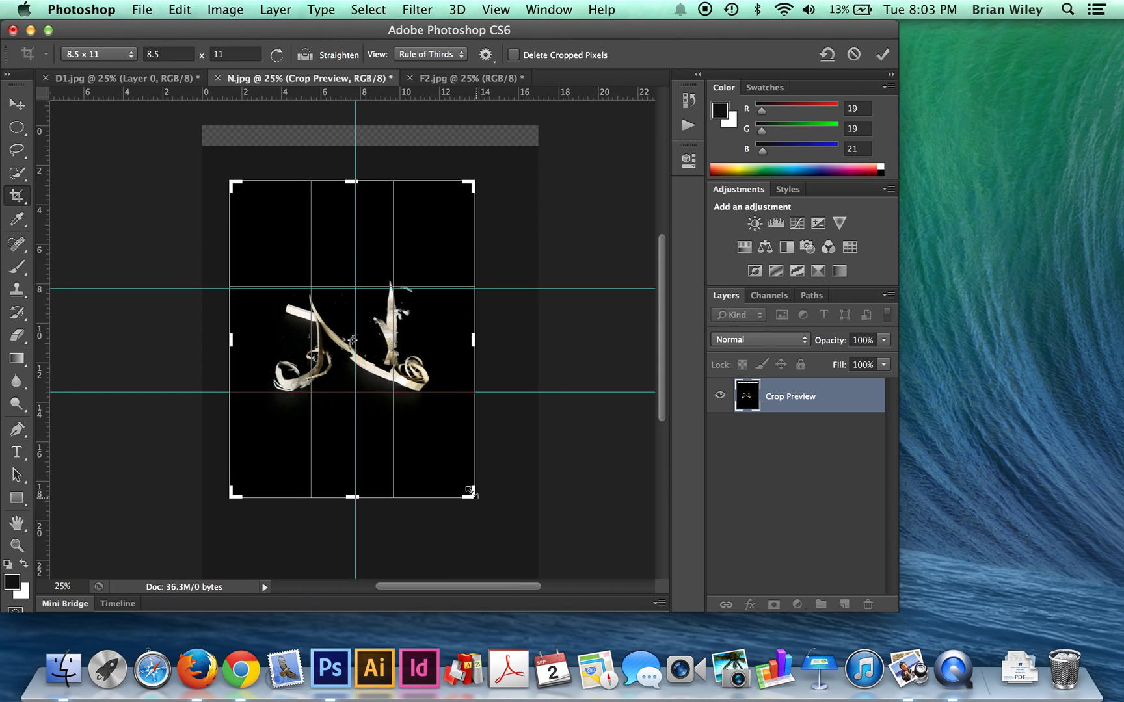
drag(233, 184, 231, 184)
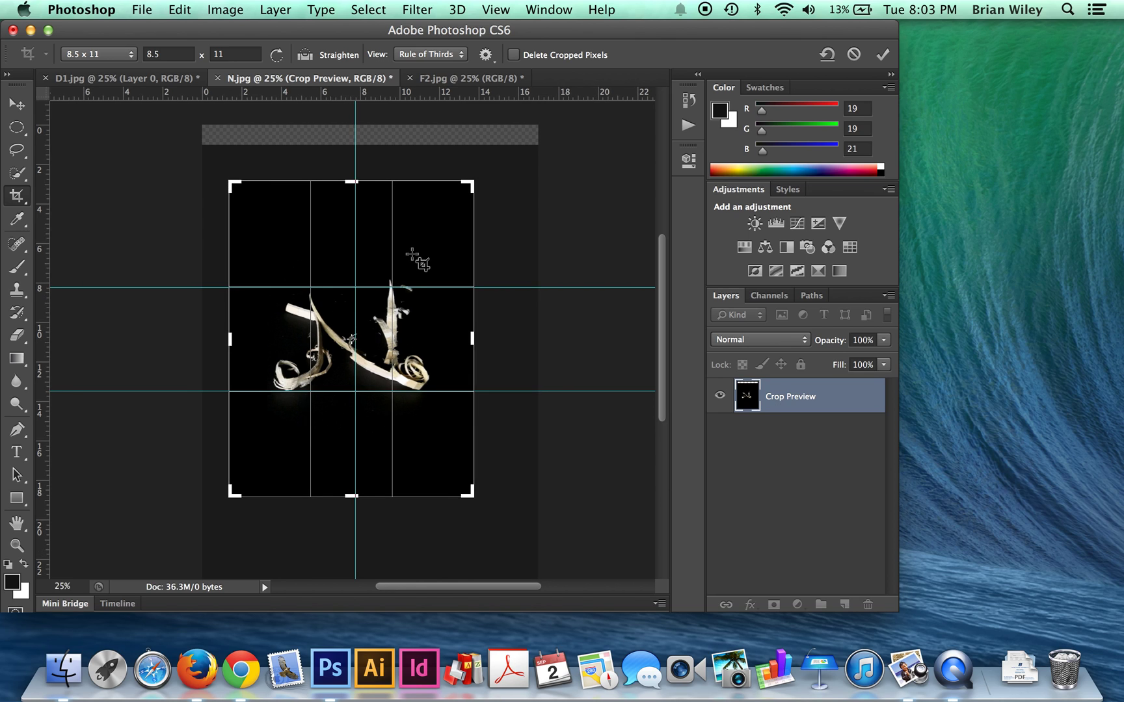
key(Return)
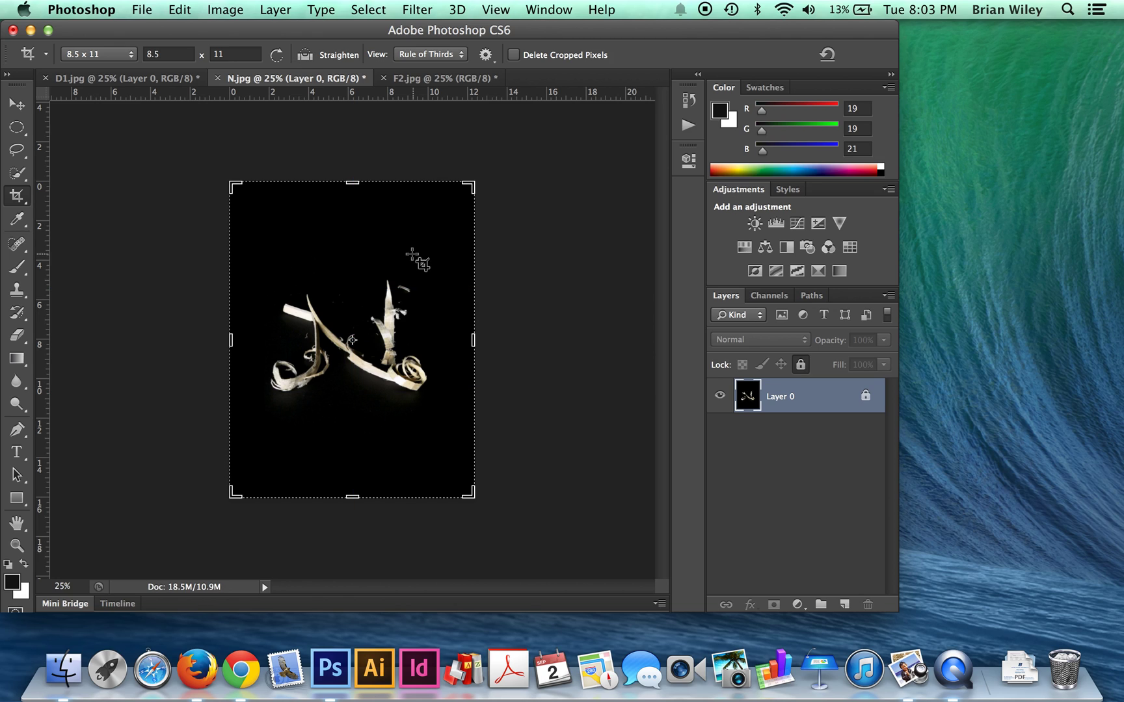
click(16, 111)
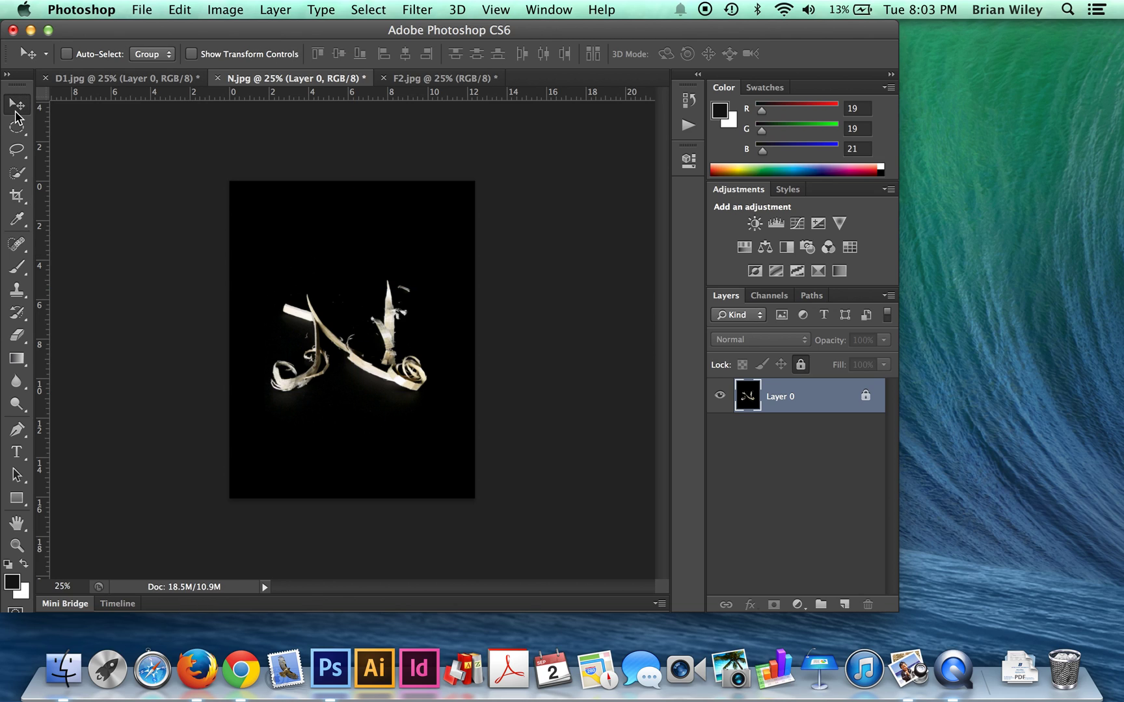
Step: Reopen the crop on N.jpg, shift the letter slightly right within the frame, and apply it
key(c)
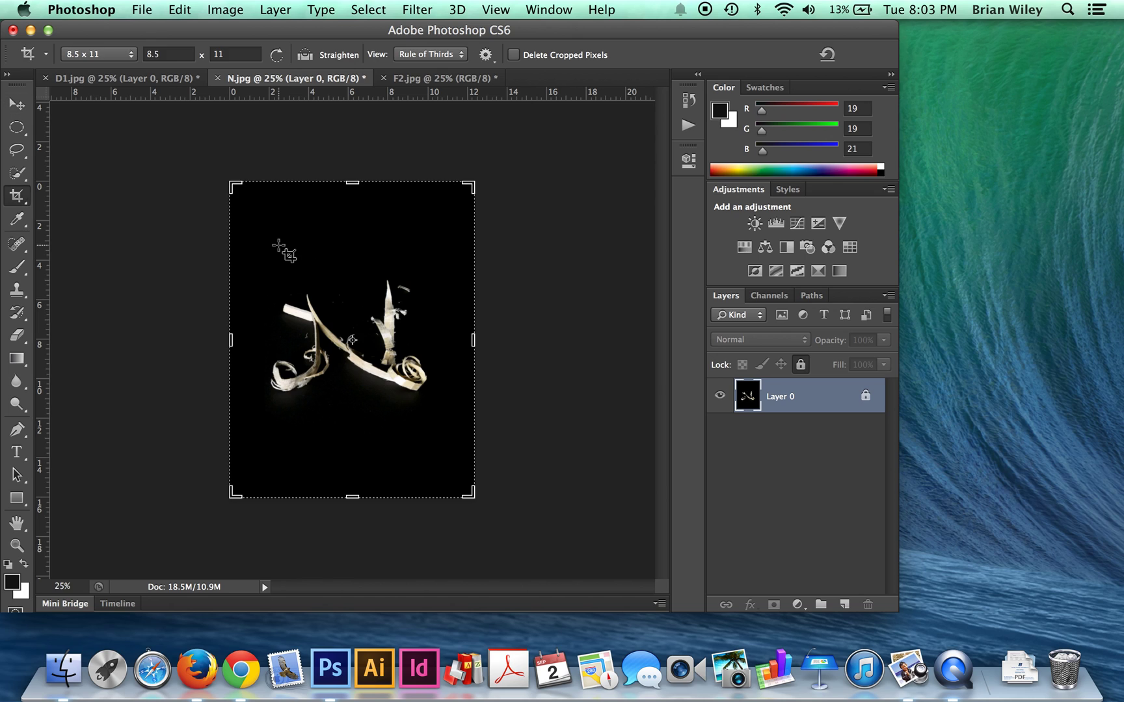
click(279, 246)
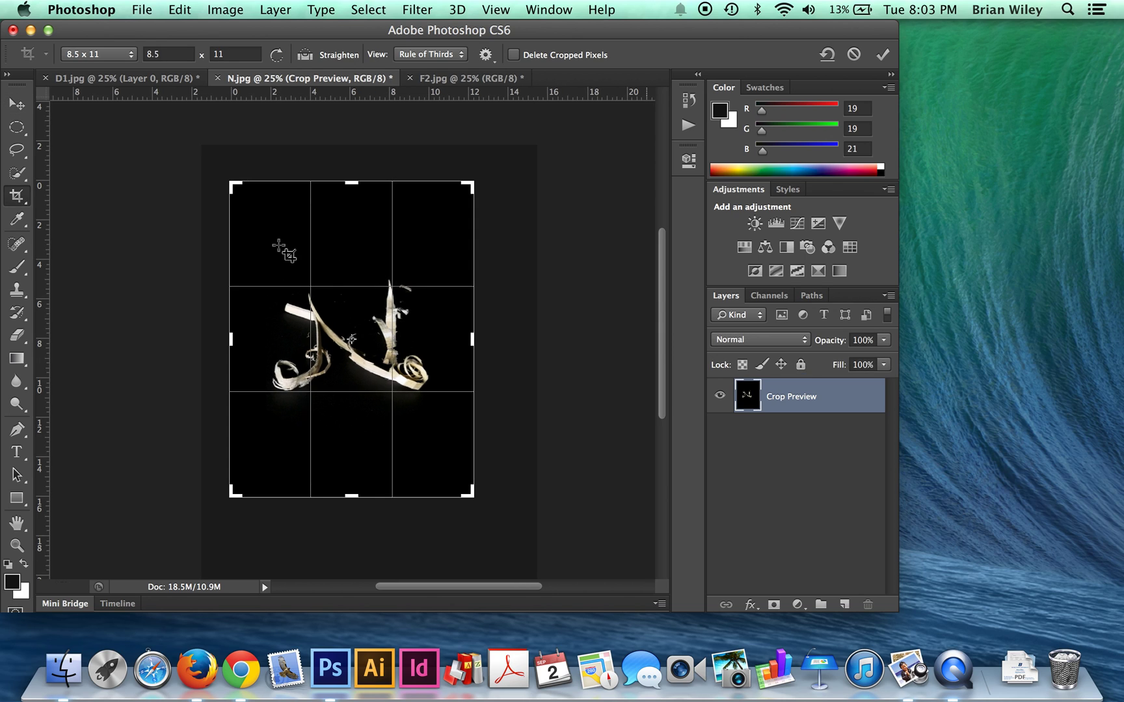
double_click(377, 235)
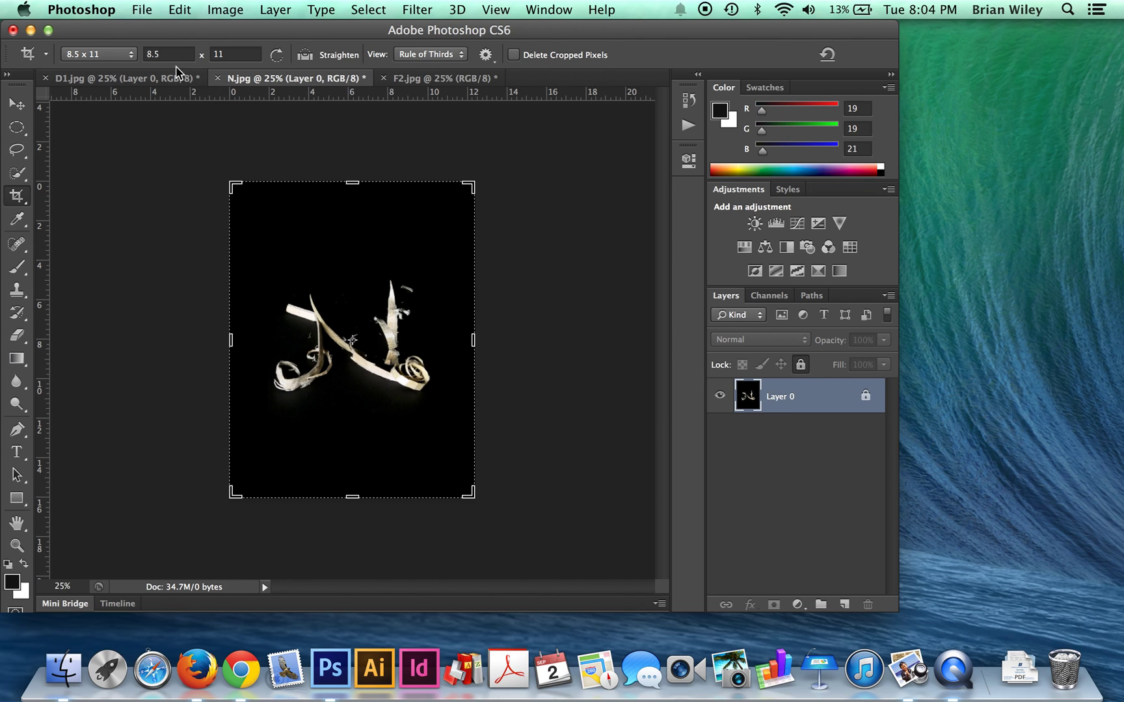
click(18, 104)
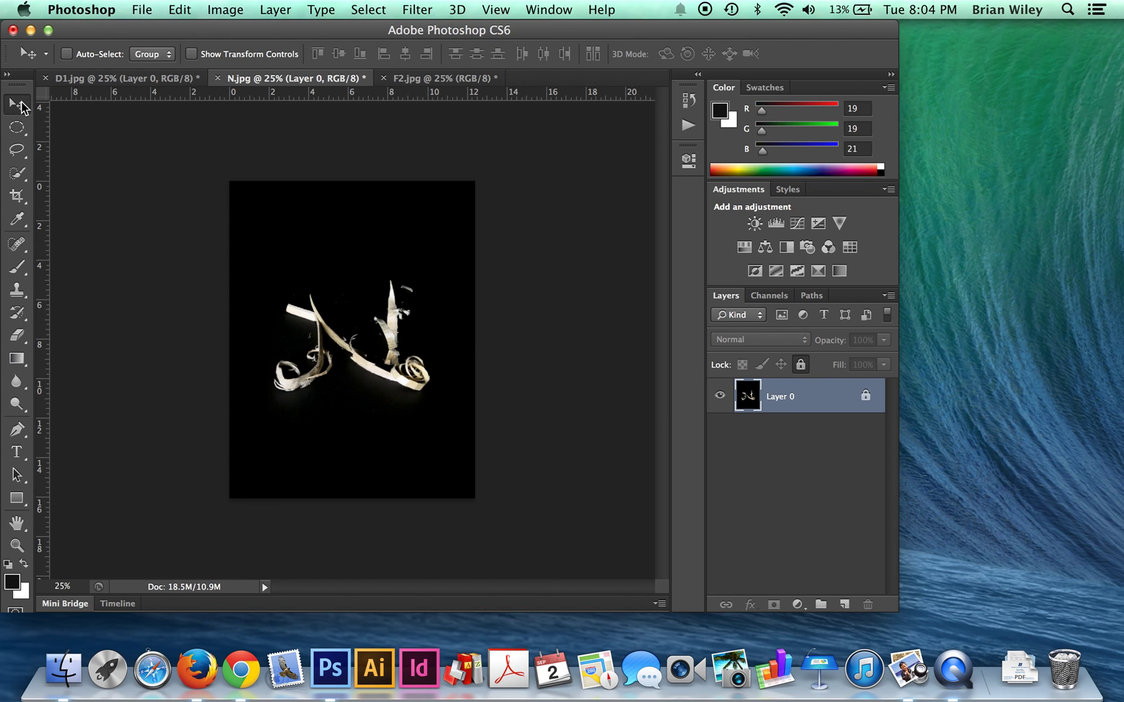
Step: Zoom N.jpg and D1.jpg to 33.3% and compare the size and alignment of their letters
key(z)
click(352, 314)
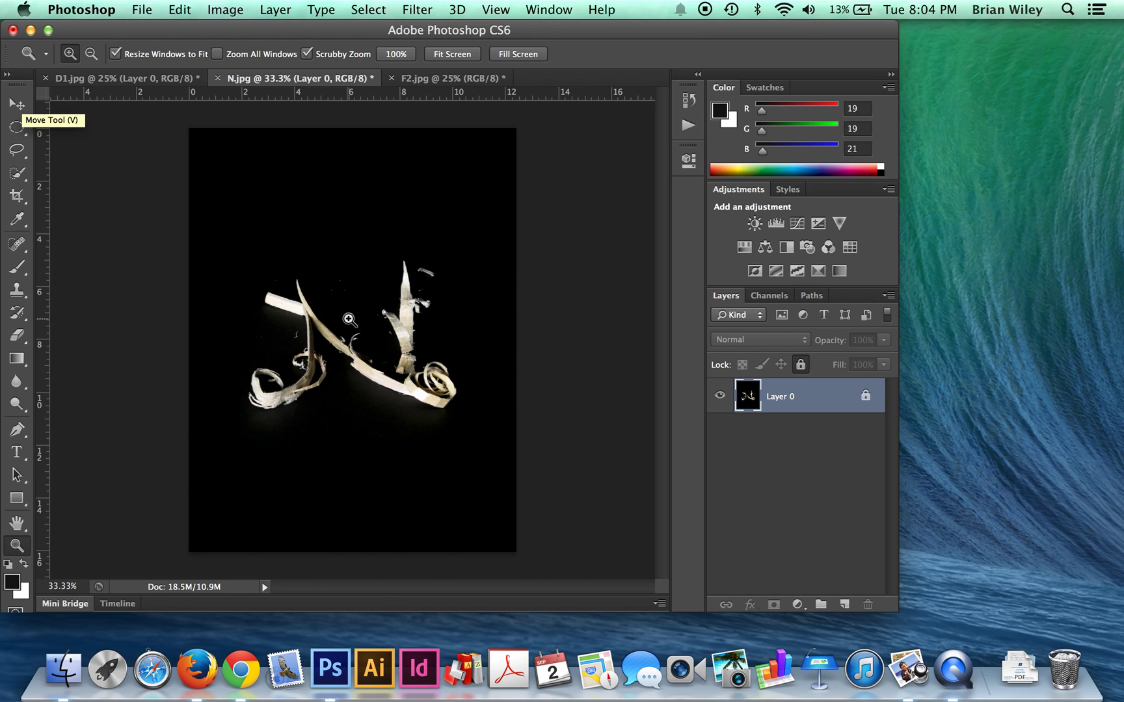
click(112, 82)
click(358, 303)
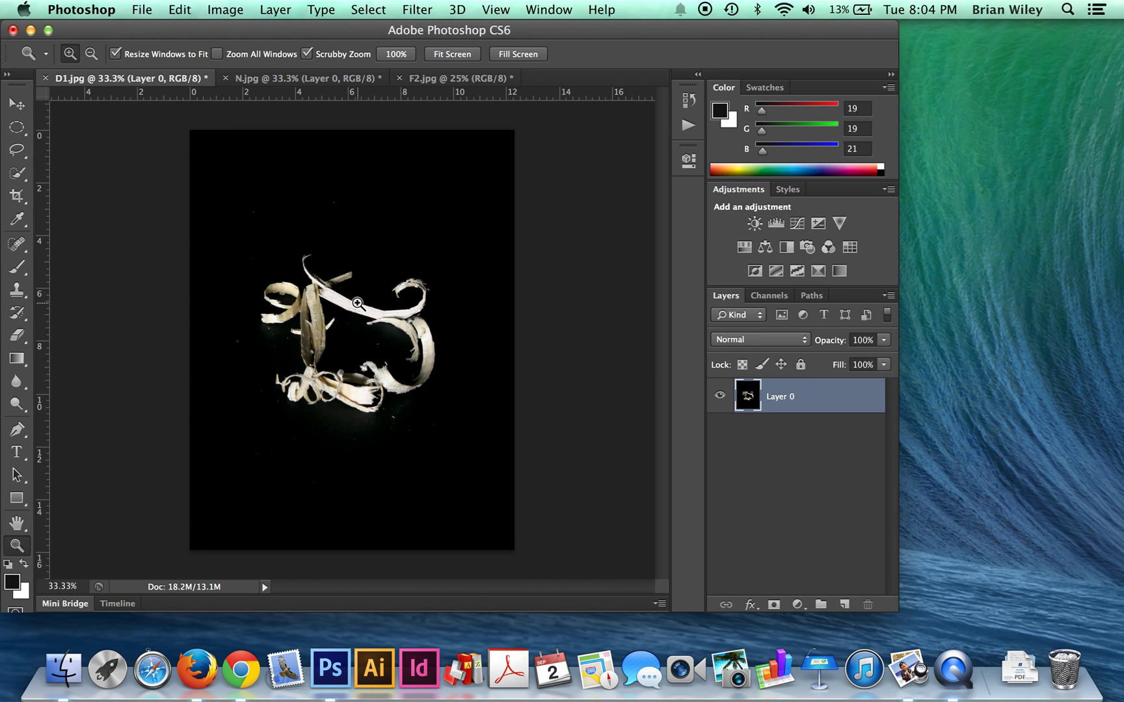
click(260, 79)
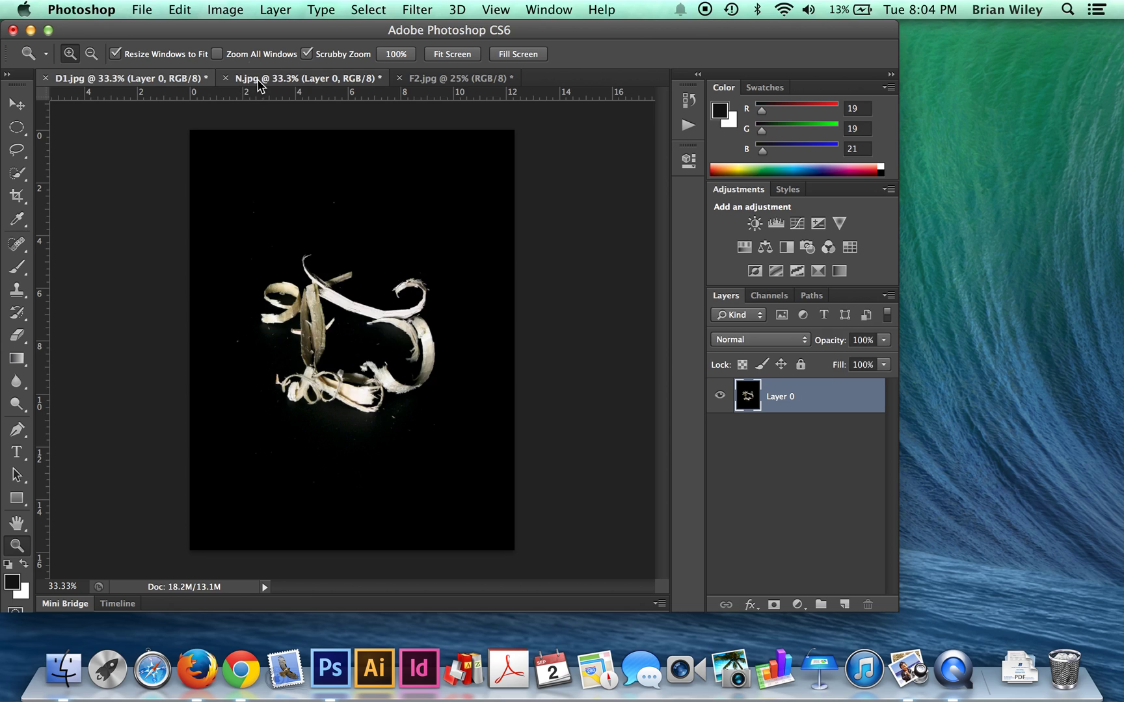
click(122, 79)
click(256, 80)
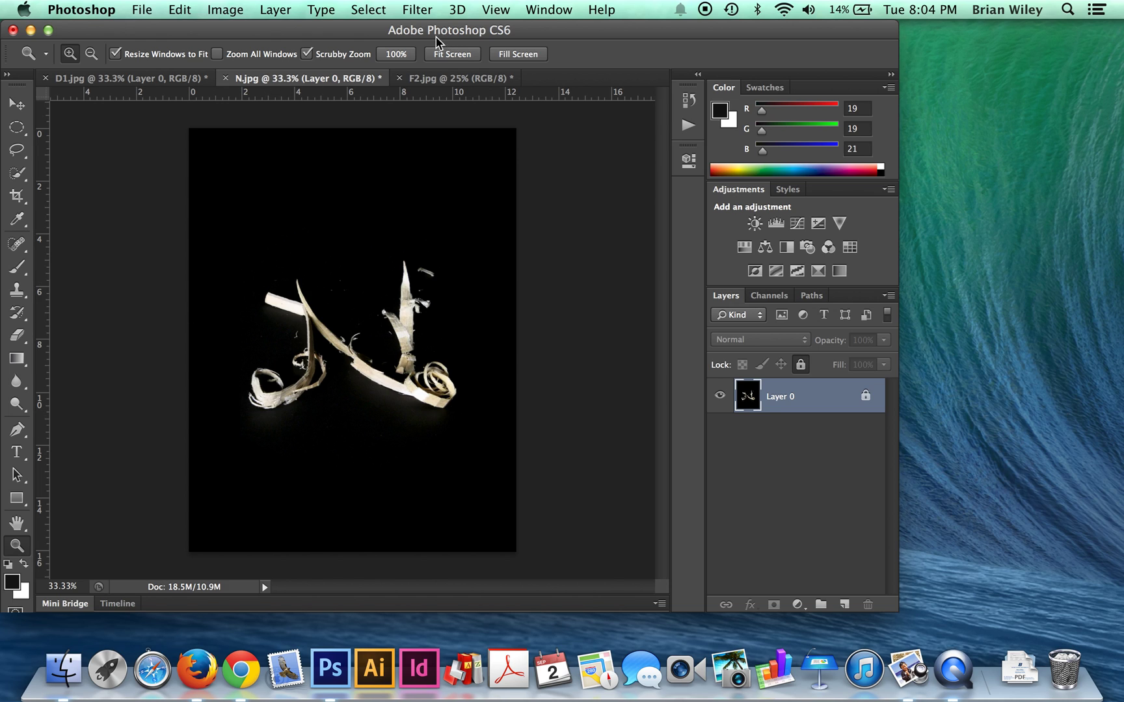
Step: Switch to the F2.jpg document
click(439, 78)
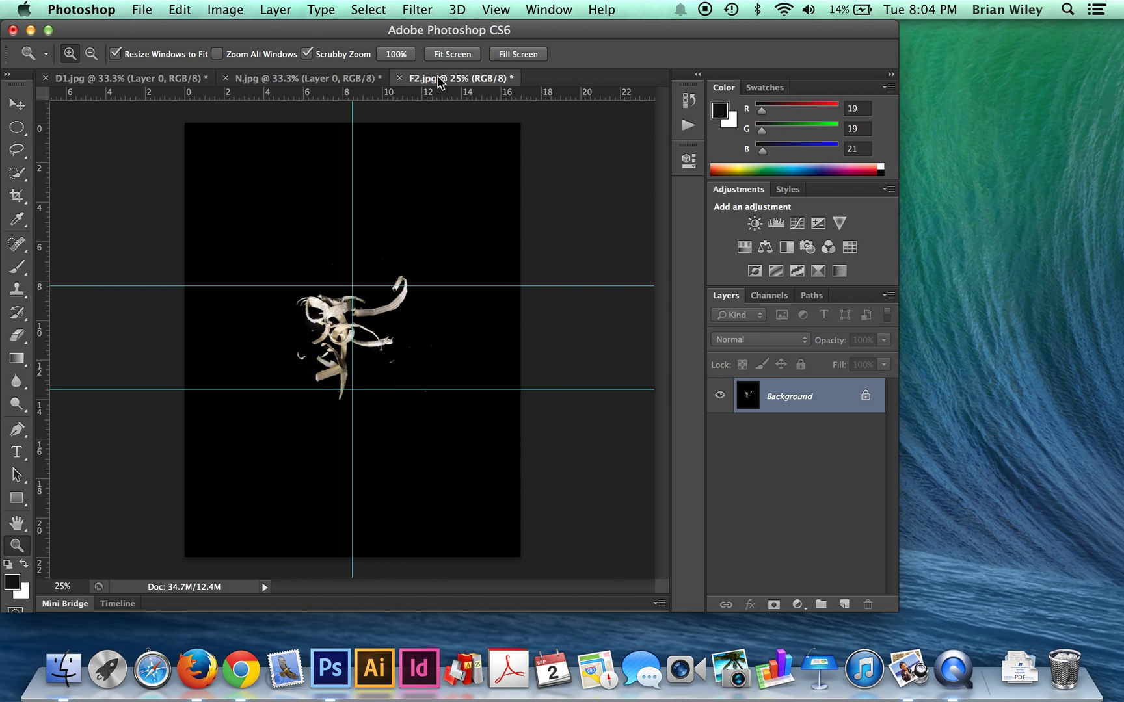